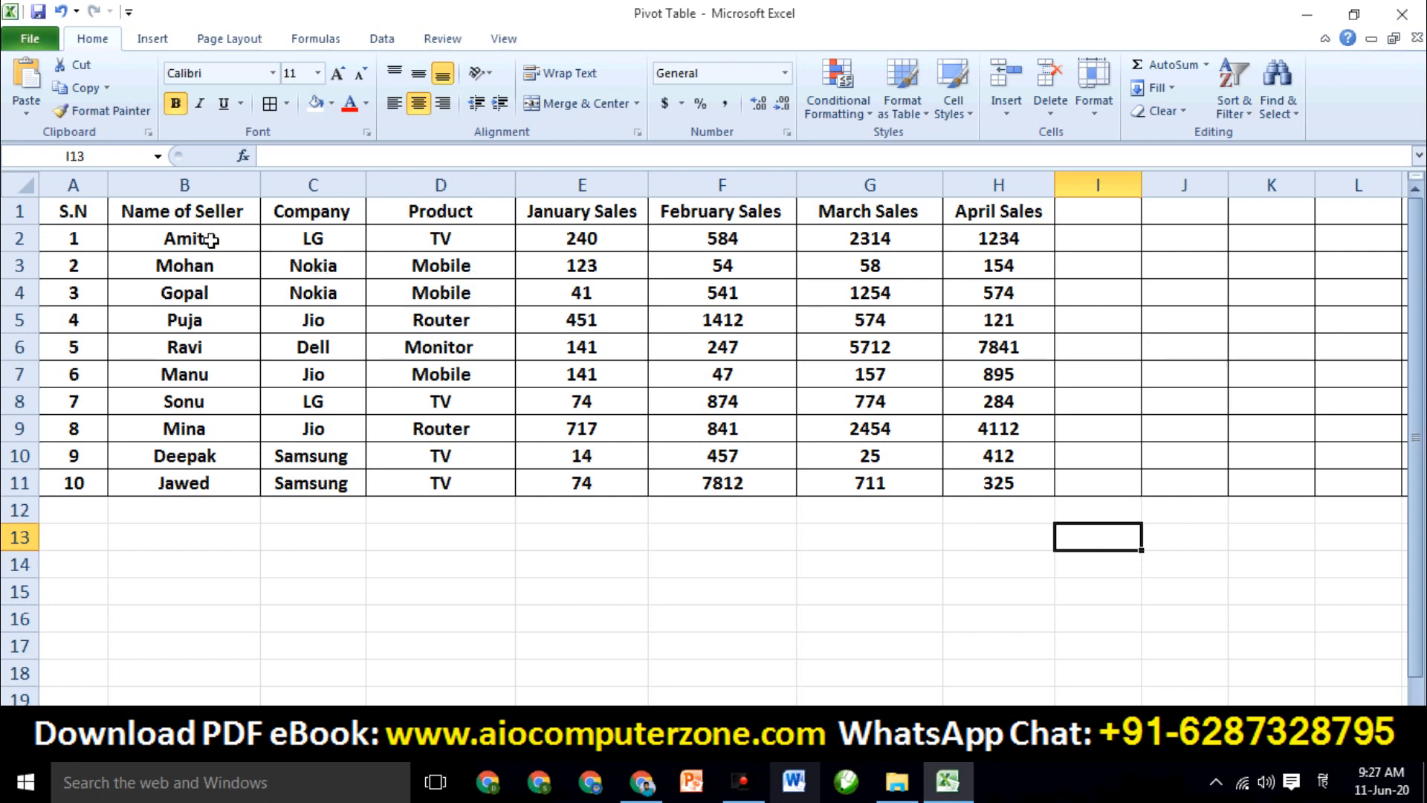
Examine the column headings of the sales table, from S.N and Name of Seller through the monthly sales columns
{"action": "left_click", "coordinate": [74, 210]}
{"action": "left_click", "coordinate": [72, 235]}
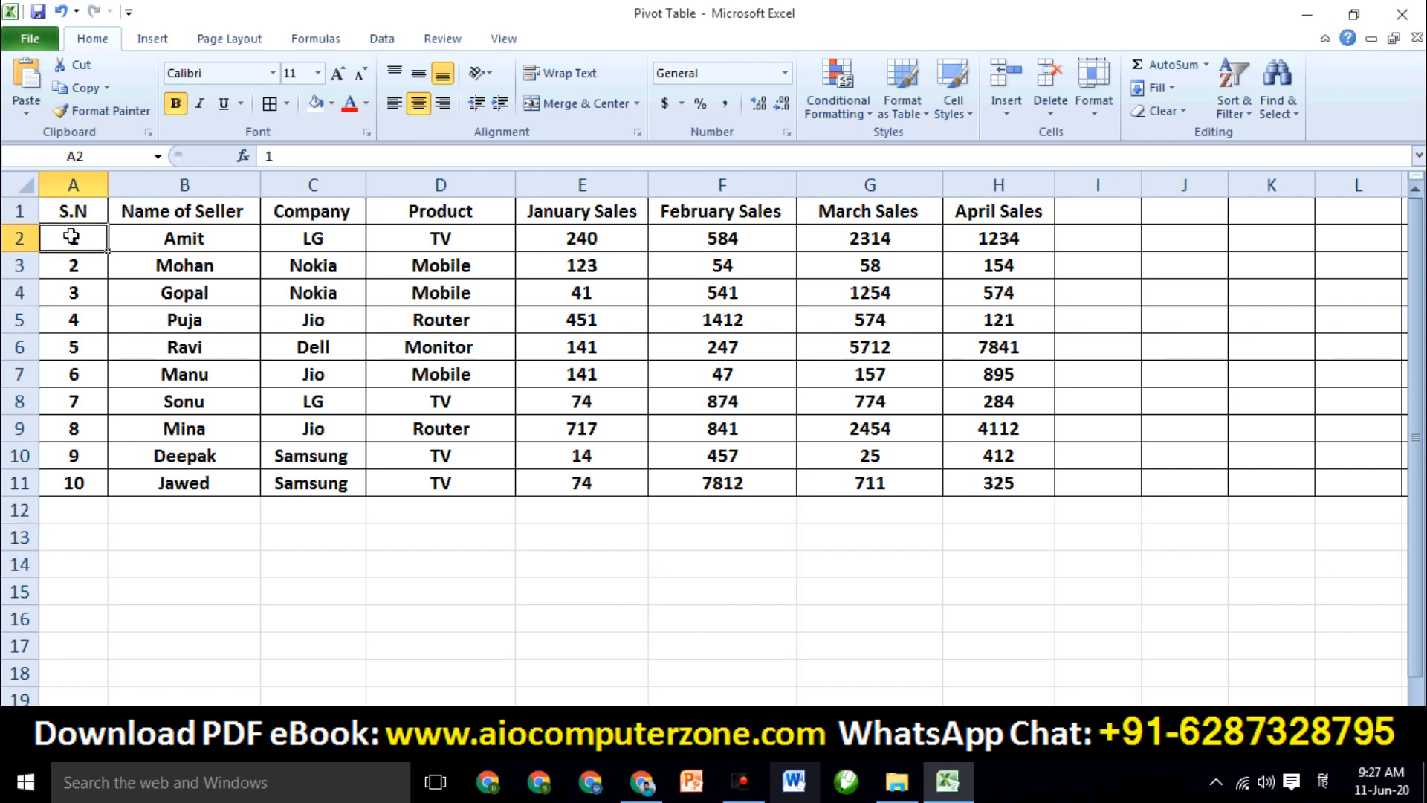
{"action": "left_click", "coordinate": [149, 220]}
{"action": "left_click", "coordinate": [292, 219]}
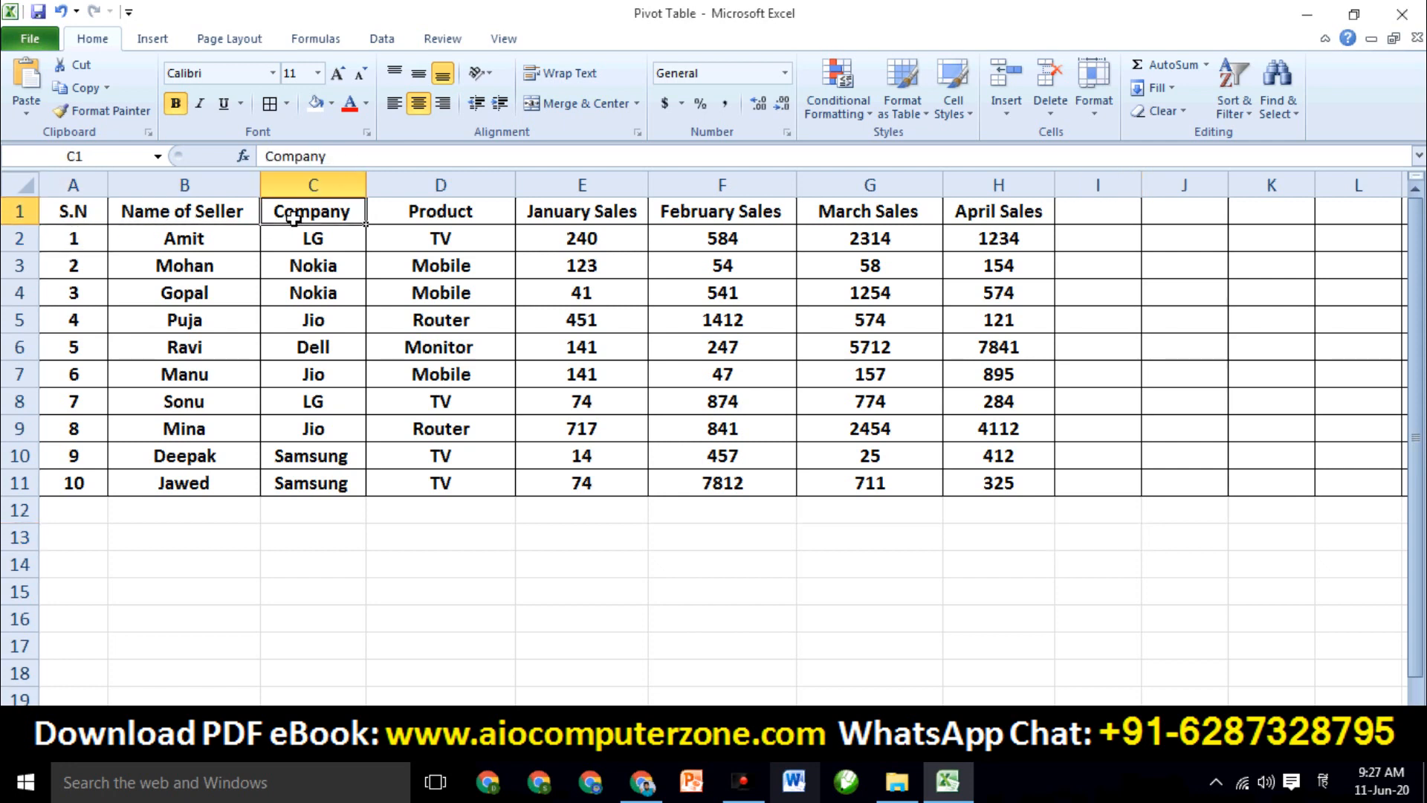
{"action": "left_click", "coordinate": [479, 215]}
{"action": "left_click", "coordinate": [593, 214]}
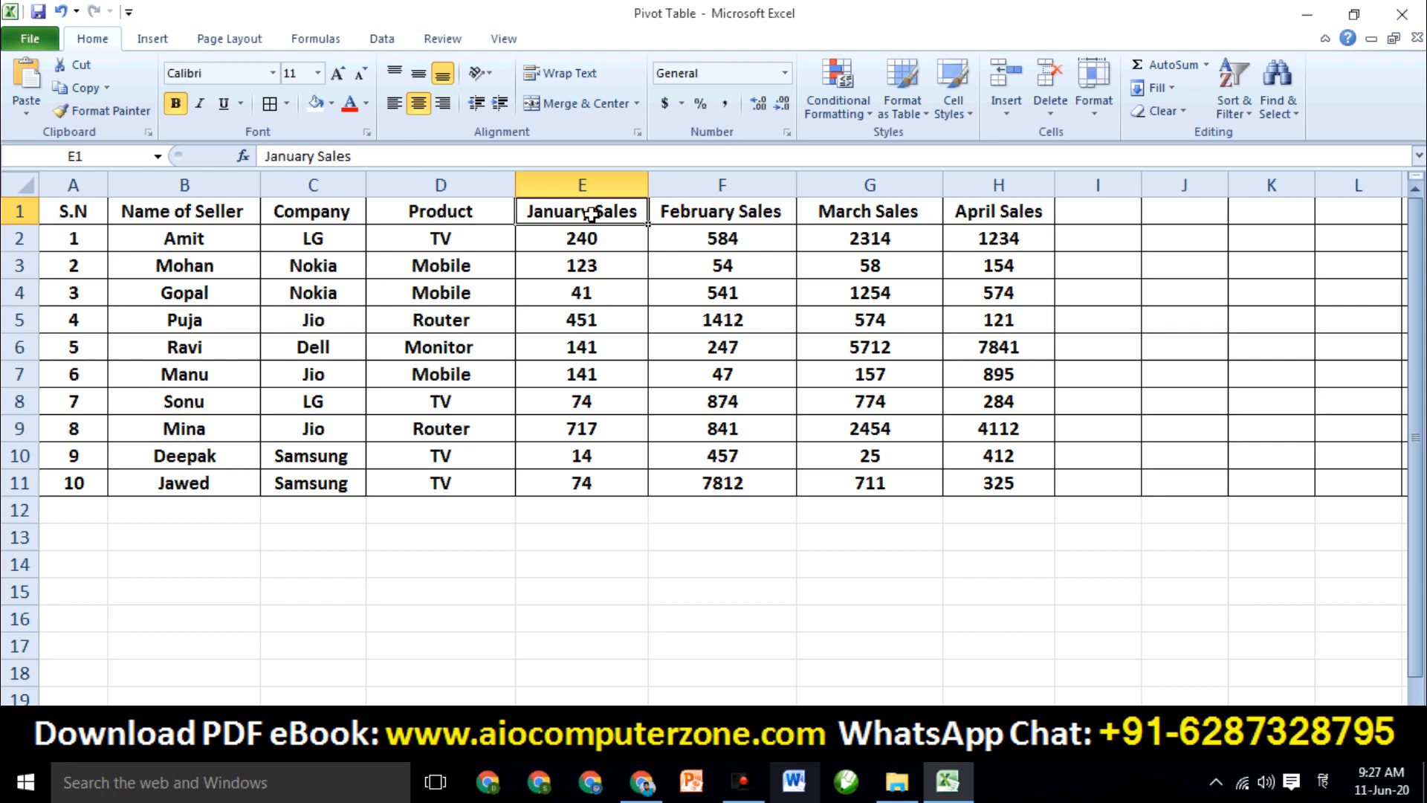
{"action": "left_click", "coordinate": [721, 223]}
{"action": "left_click", "coordinate": [848, 216]}
{"action": "left_click", "coordinate": [960, 214]}
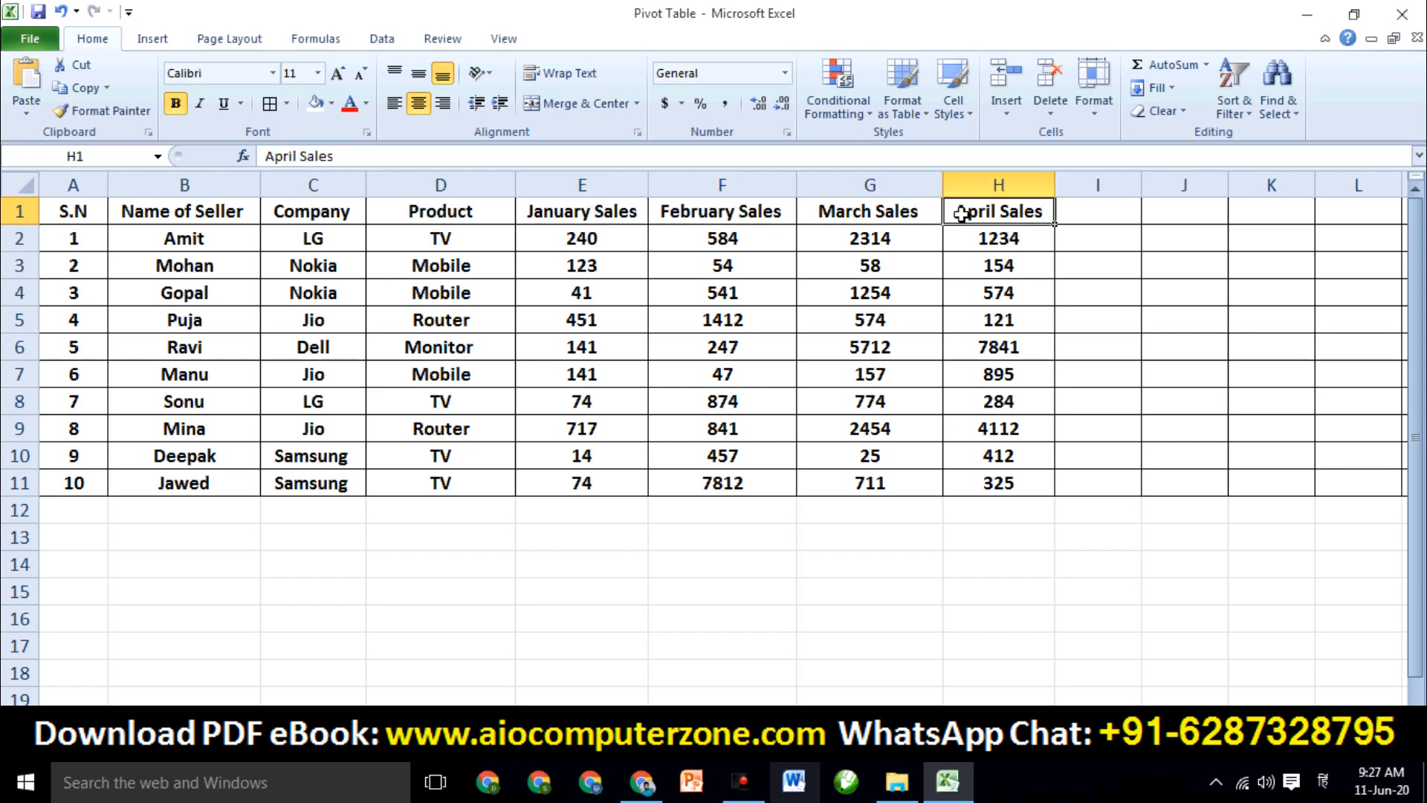
{"action": "left_click", "coordinate": [581, 217]}
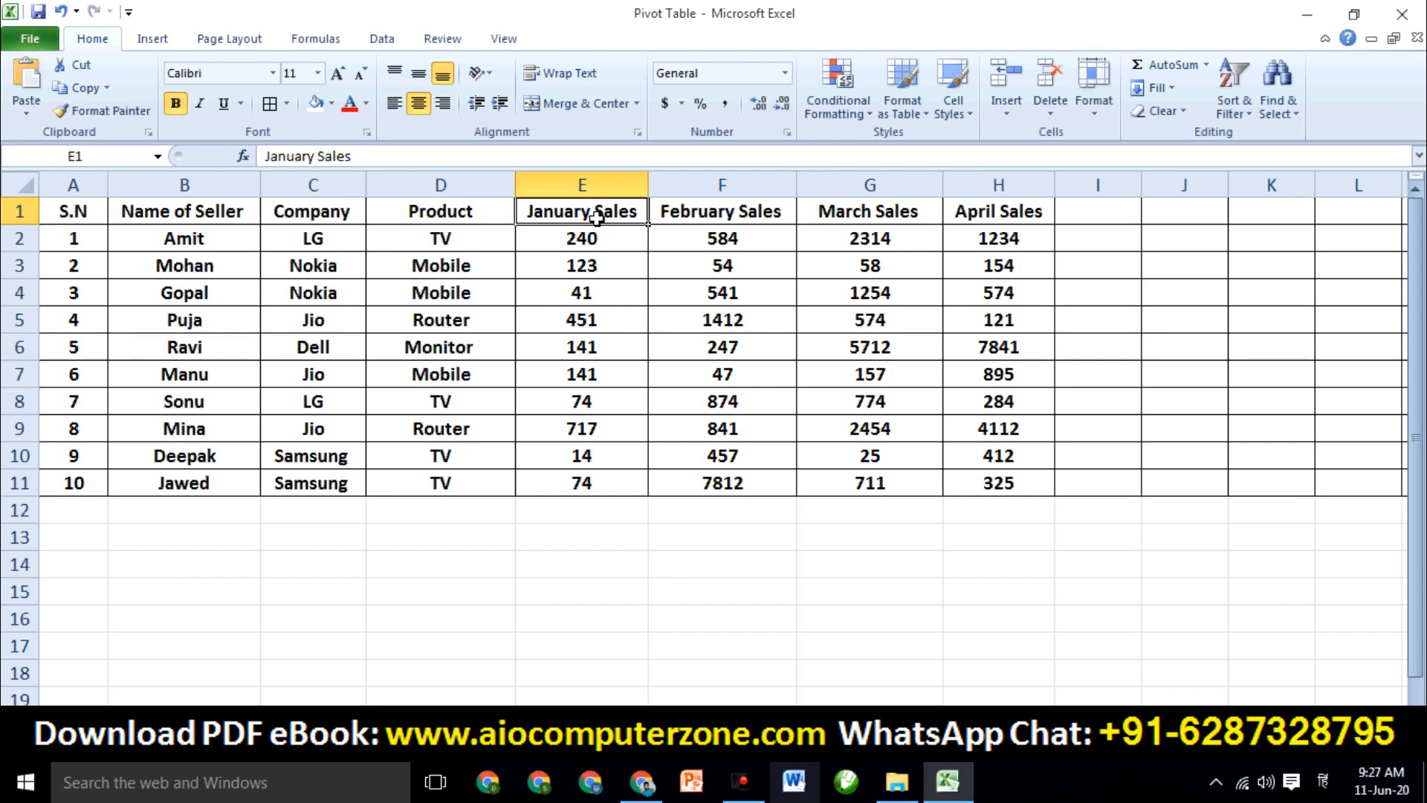
{"action": "left_click", "coordinate": [640, 231]}
{"action": "left_click", "coordinate": [604, 217]}
{"action": "left_click", "coordinate": [670, 215]}
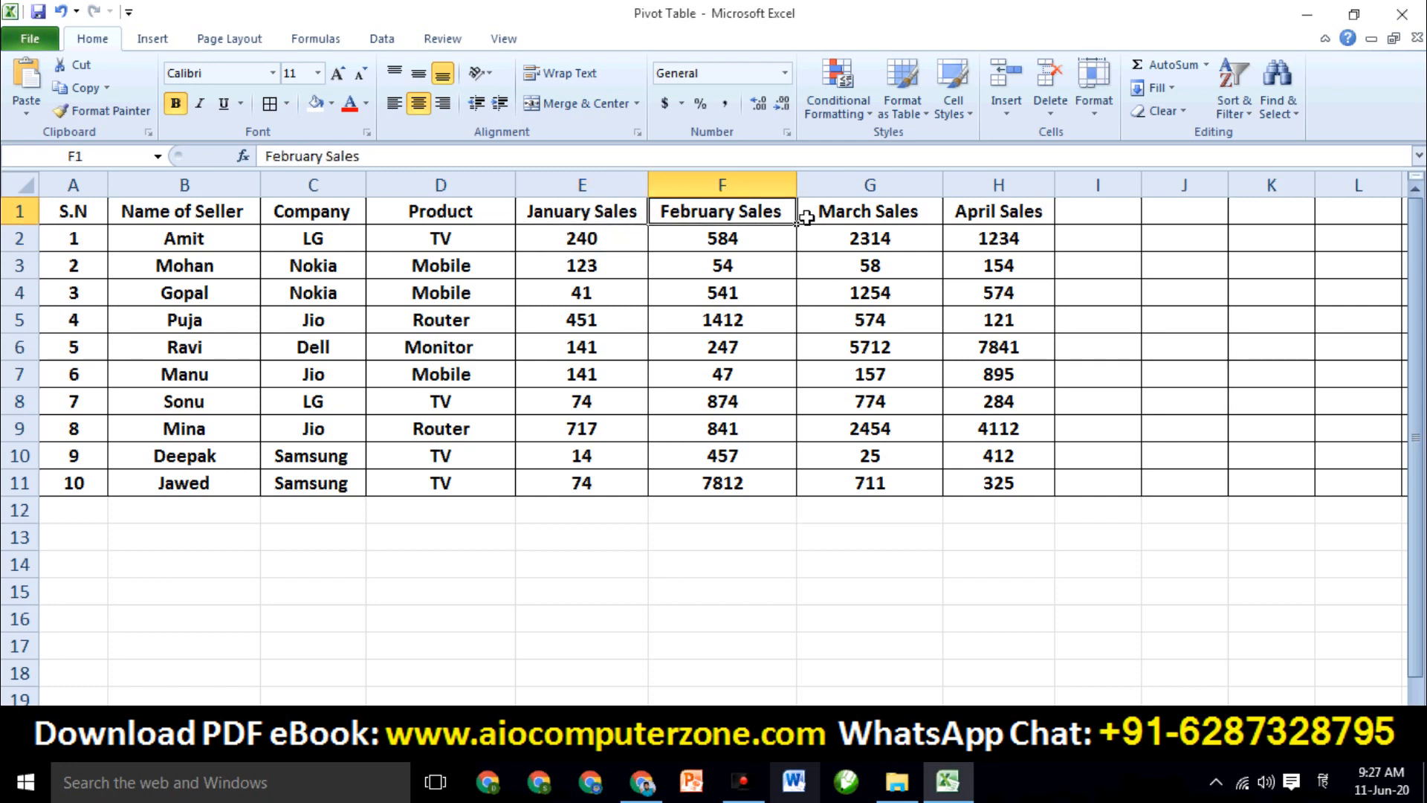
{"action": "left_click", "coordinate": [862, 214]}
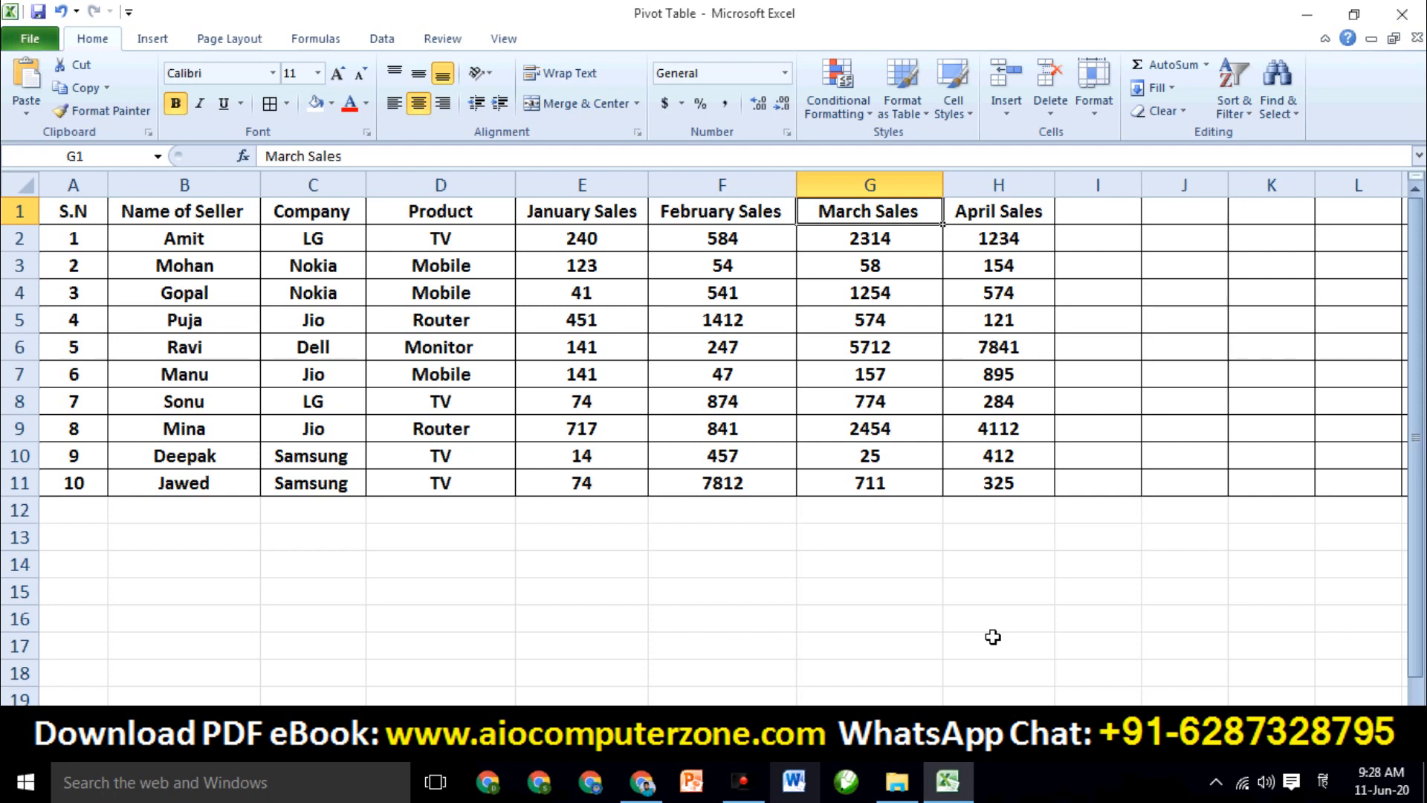
{"action": "left_click", "coordinate": [76, 216]}
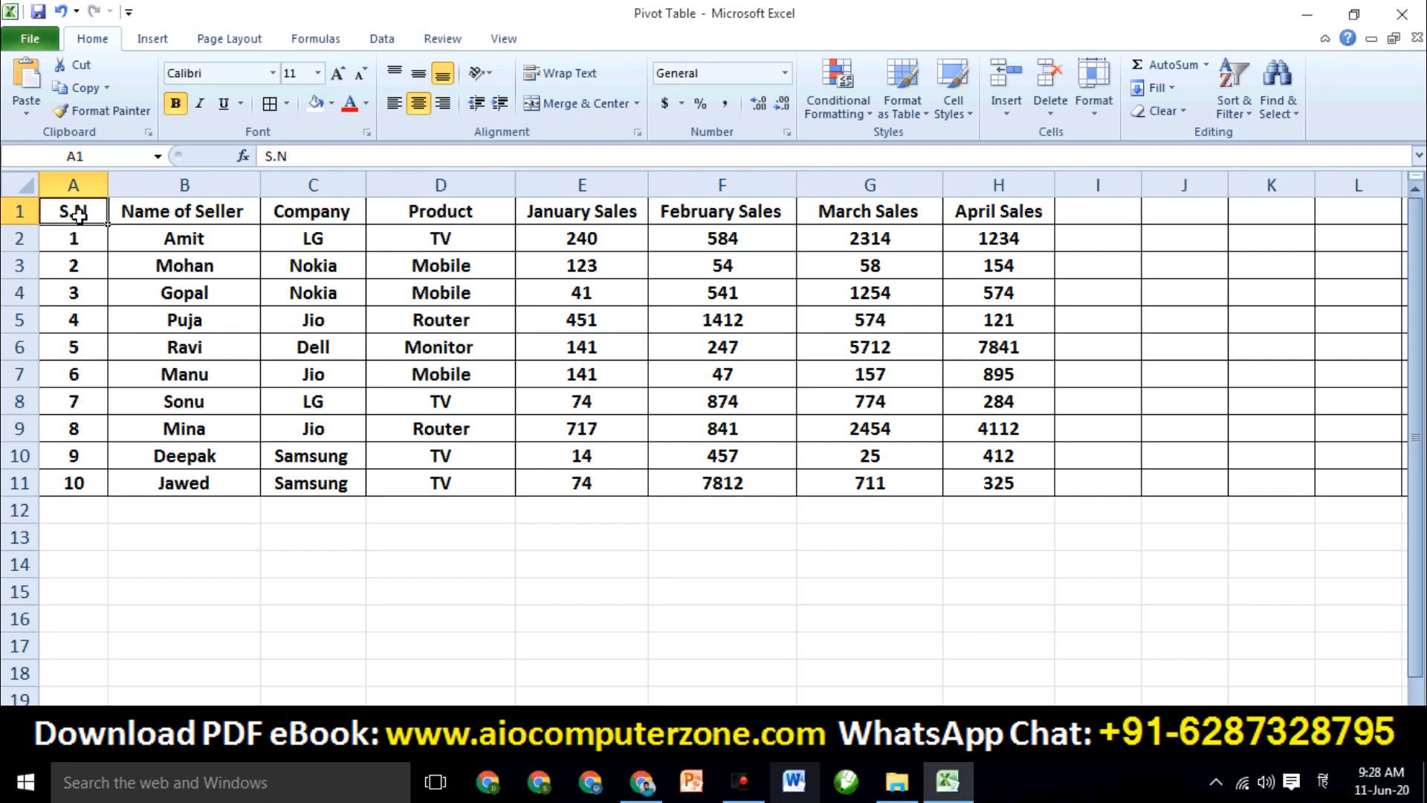
{"action": "left_click", "coordinate": [153, 219]}
{"action": "left_click_drag", "start_coordinate": [85, 217], "coordinate": [970, 503]}
{"action": "left_click", "coordinate": [1032, 562]}
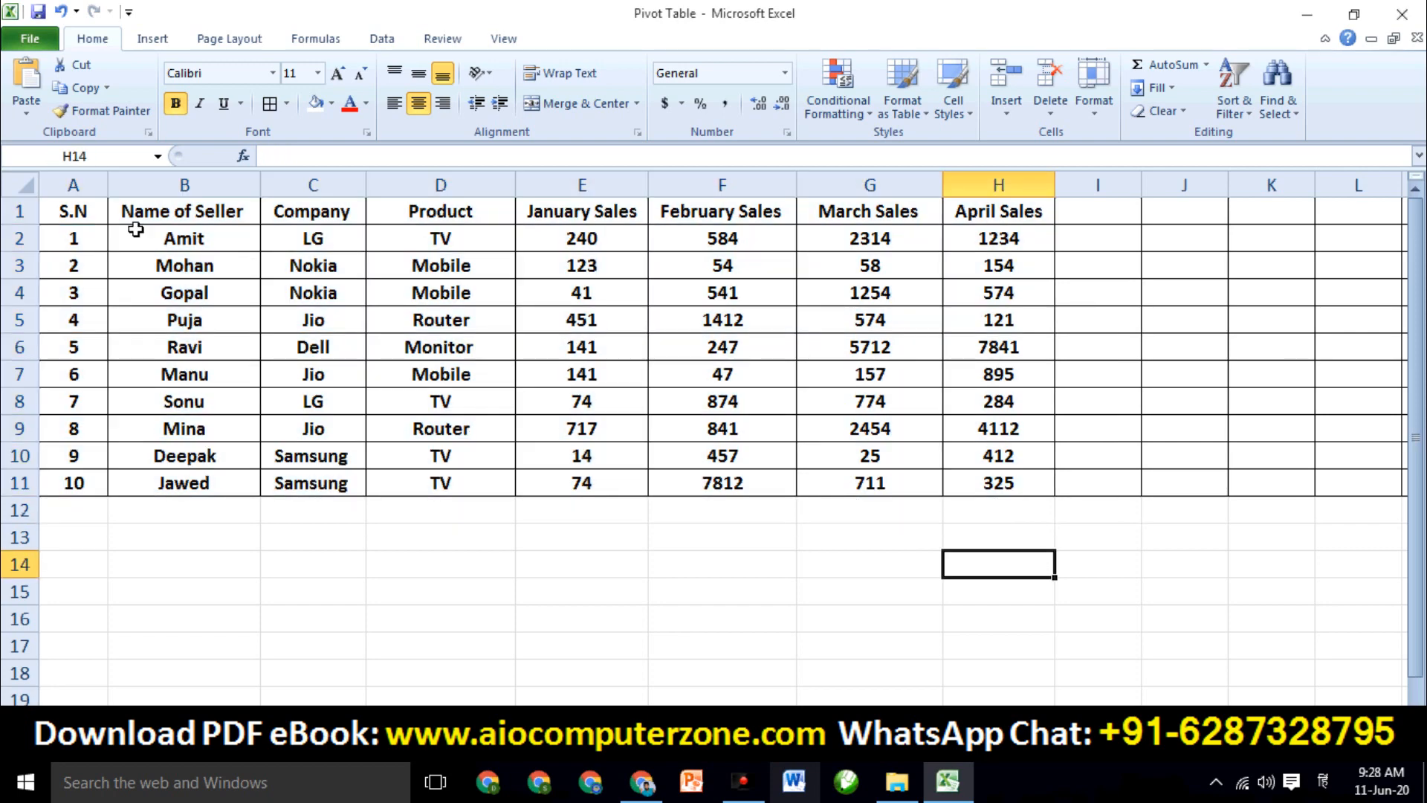
{"action": "left_click_drag", "start_coordinate": [88, 214], "coordinate": [1092, 505]}
{"action": "left_click", "coordinate": [1097, 564]}
{"action": "left_click", "coordinate": [469, 212]}
{"action": "left_click", "coordinate": [572, 214]}
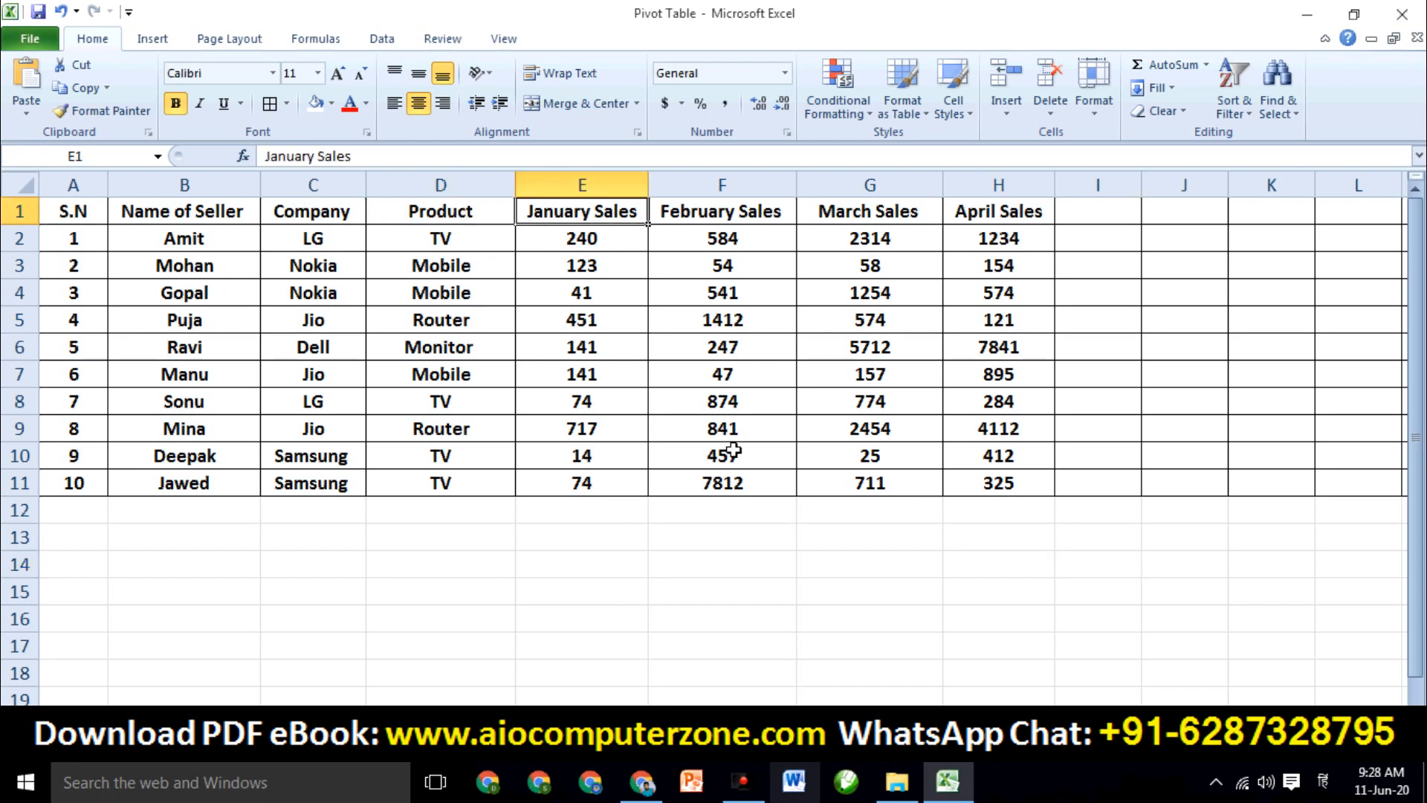
{"action": "left_click", "coordinate": [809, 535]}
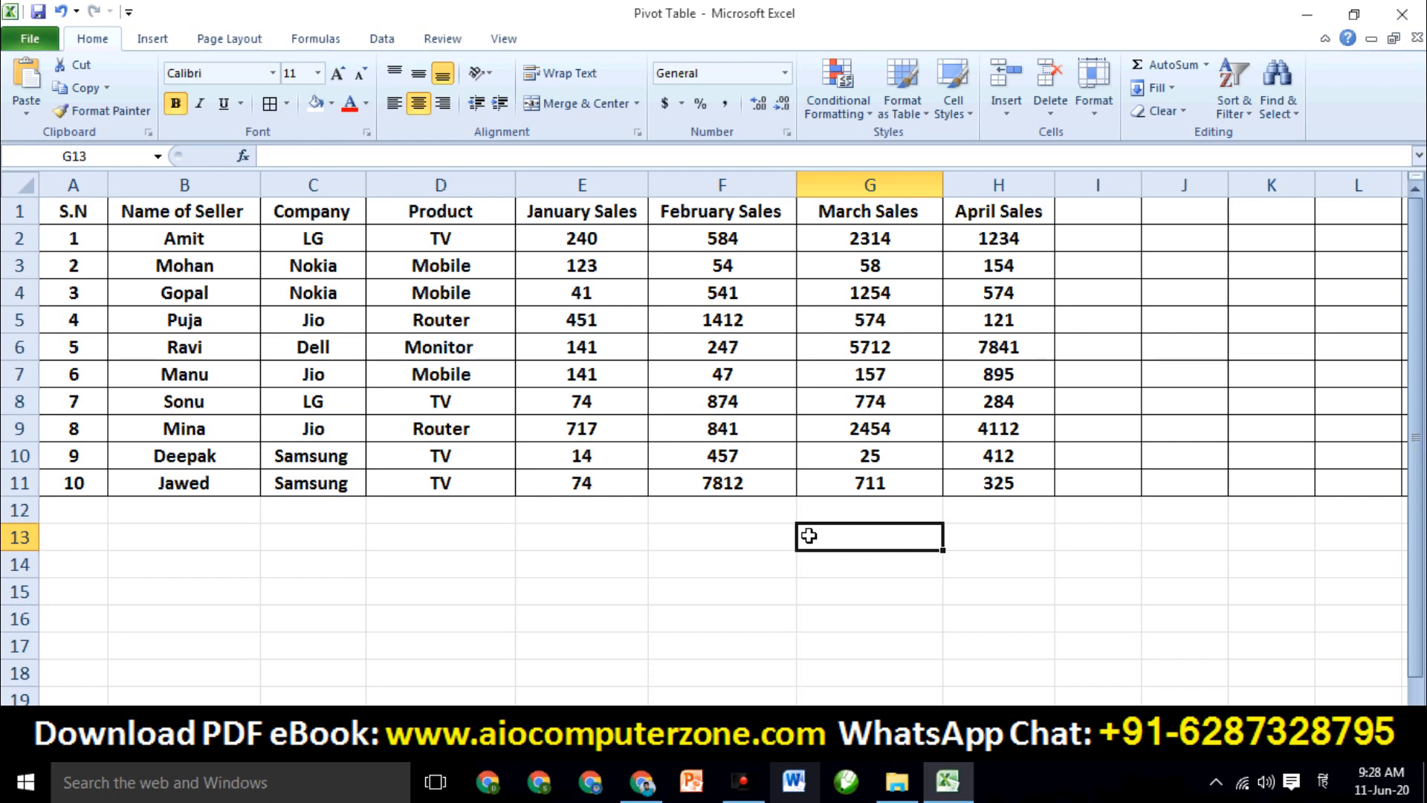
{"action": "left_click", "coordinate": [89, 212]}
{"action": "left_click_drag", "start_coordinate": [101, 211], "coordinate": [1140, 573]}
{"action": "left_click", "coordinate": [1144, 577]}
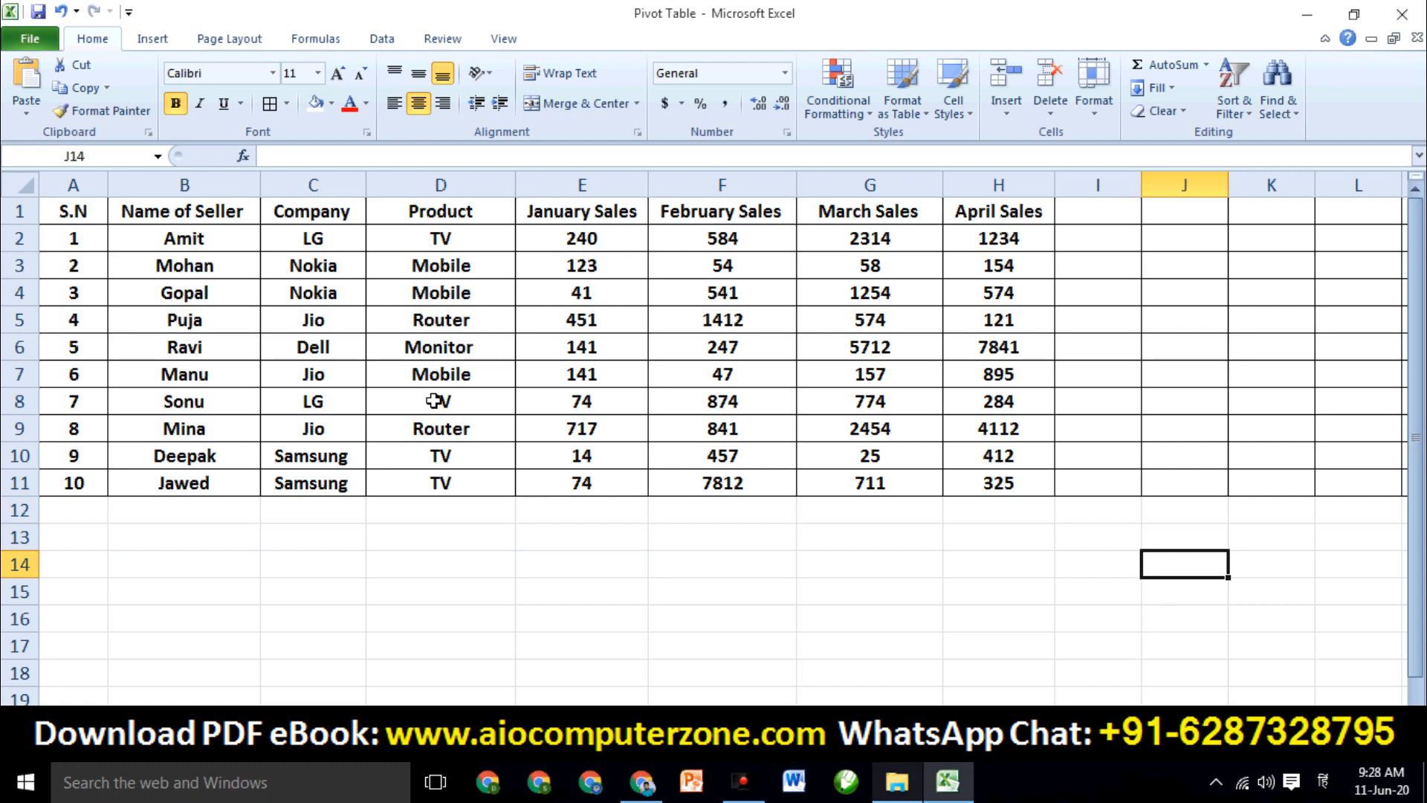
Create a PivotTable from the sales table, using range Sheet1!$A$1:$H$11 and placing the report on a new worksheet
{"action": "left_click_drag", "start_coordinate": [78, 211], "coordinate": [1351, 496]}
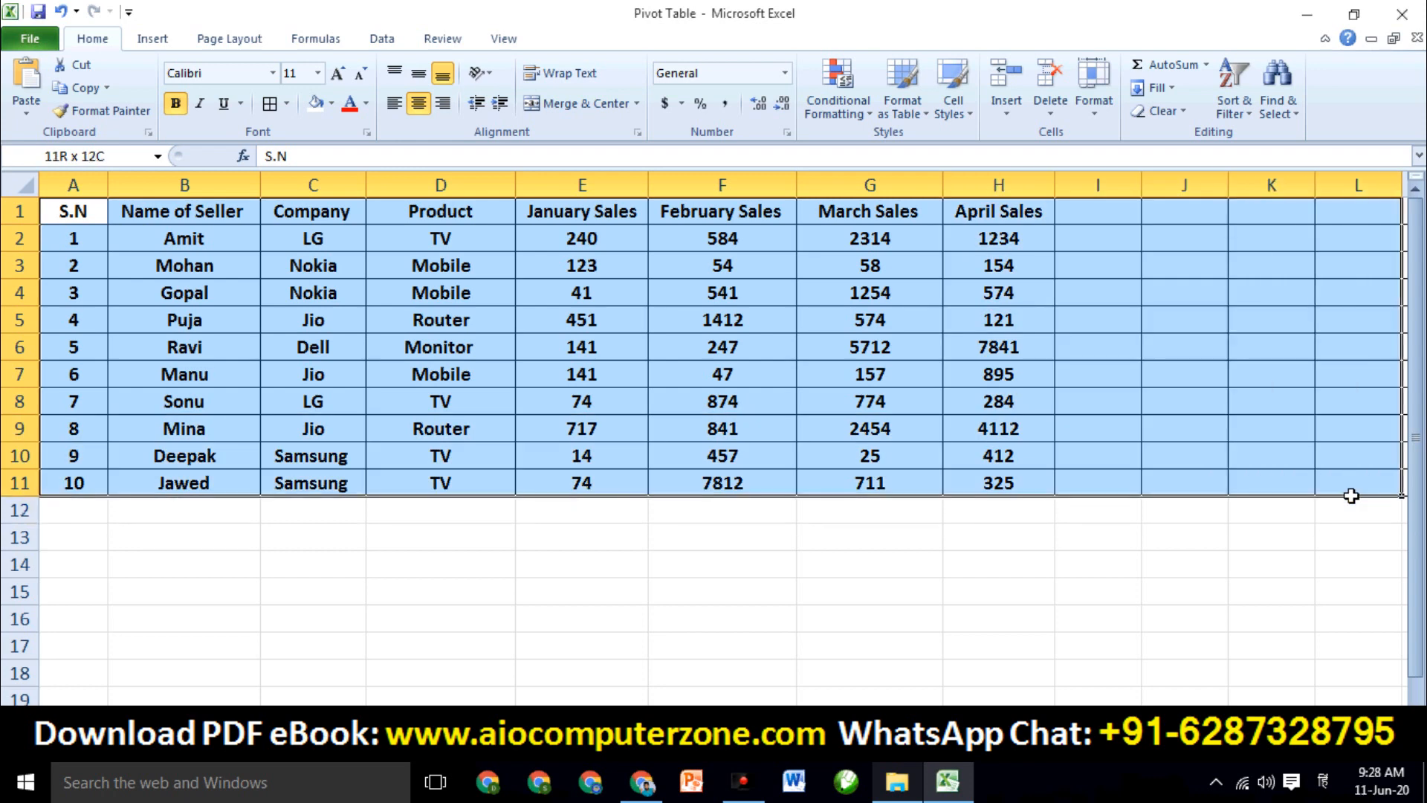
{"action": "left_click", "coordinate": [156, 40]}
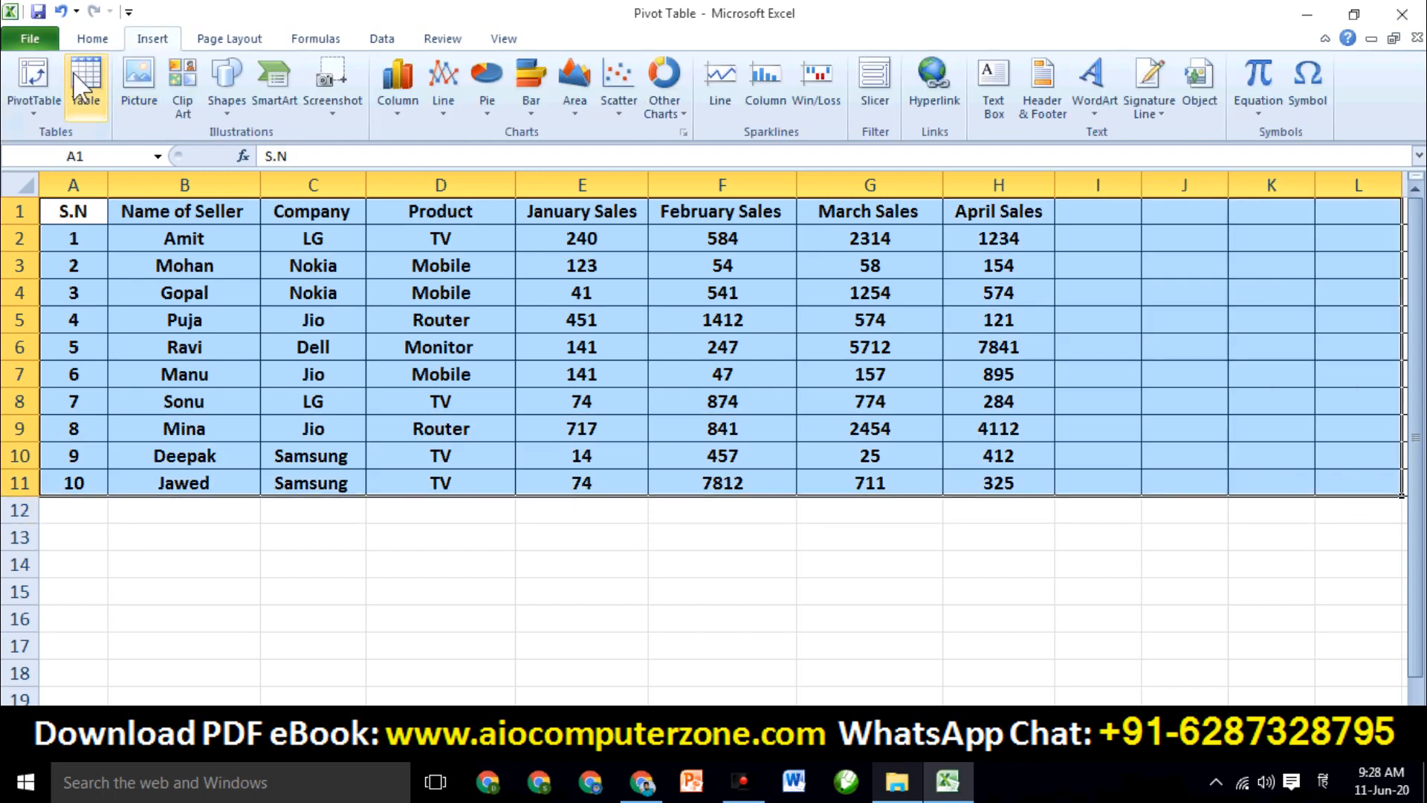
{"action": "left_click", "coordinate": [43, 91]}
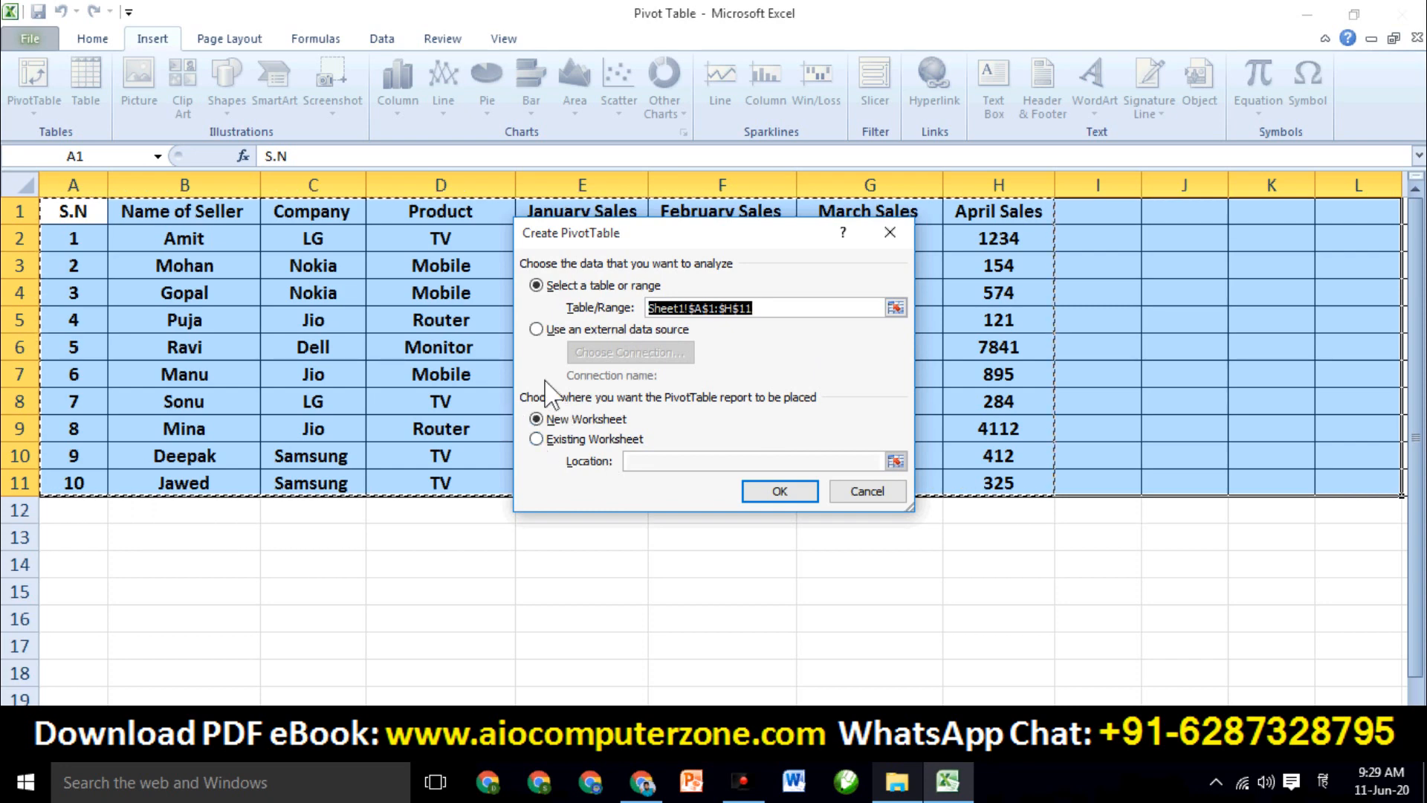
{"action": "key", "text": "ctrl+2"}
{"action": "mouse_move", "coordinate": [506, 384]}
{"action": "left_mouse_down"}
{"action": "mouse_move", "coordinate": [704, 431]}
{"action": "mouse_move", "coordinate": [913, 424]}
{"action": "left_mouse_up"}
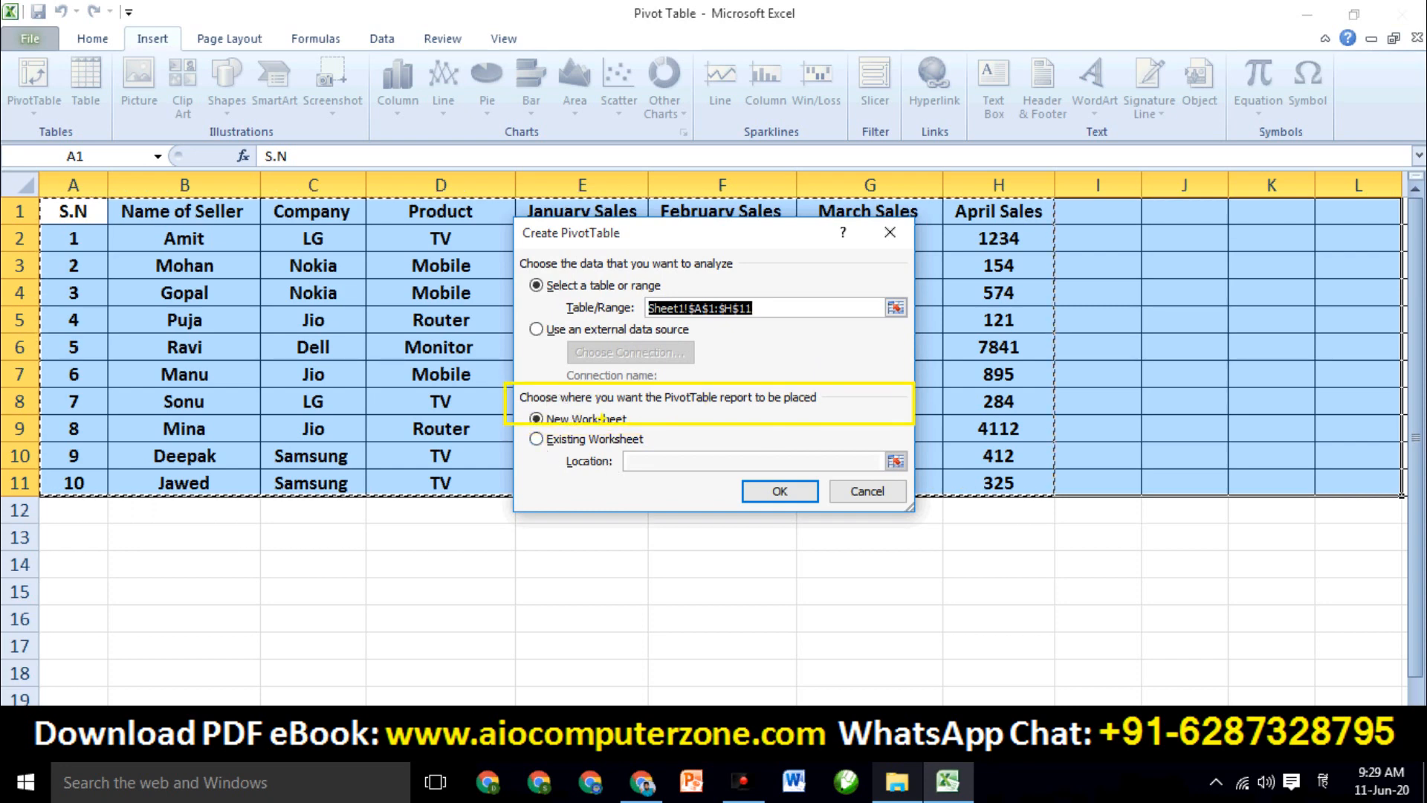
{"action": "key", "text": "Escape"}
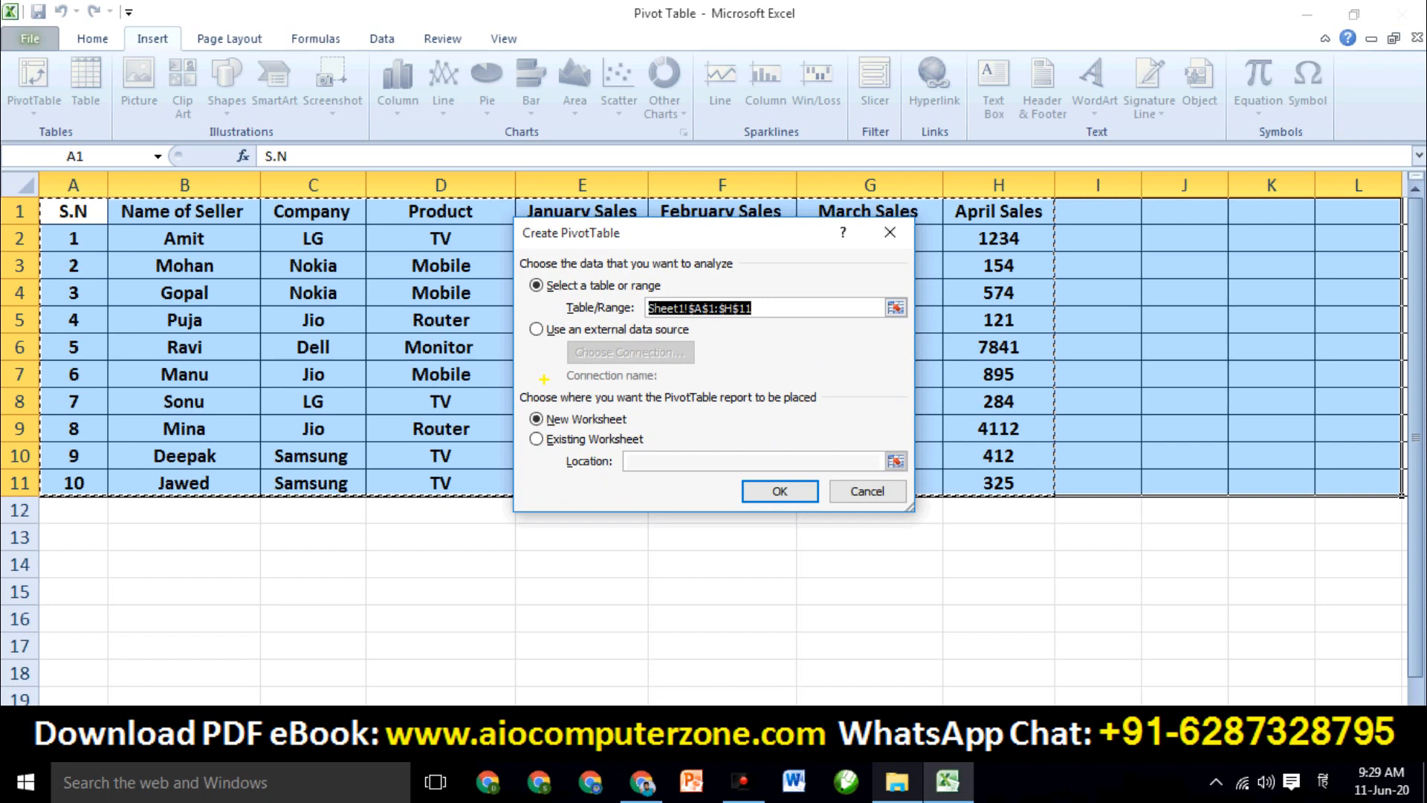
{"action": "key", "text": "r"}
{"action": "key", "text": "BackSpace"}
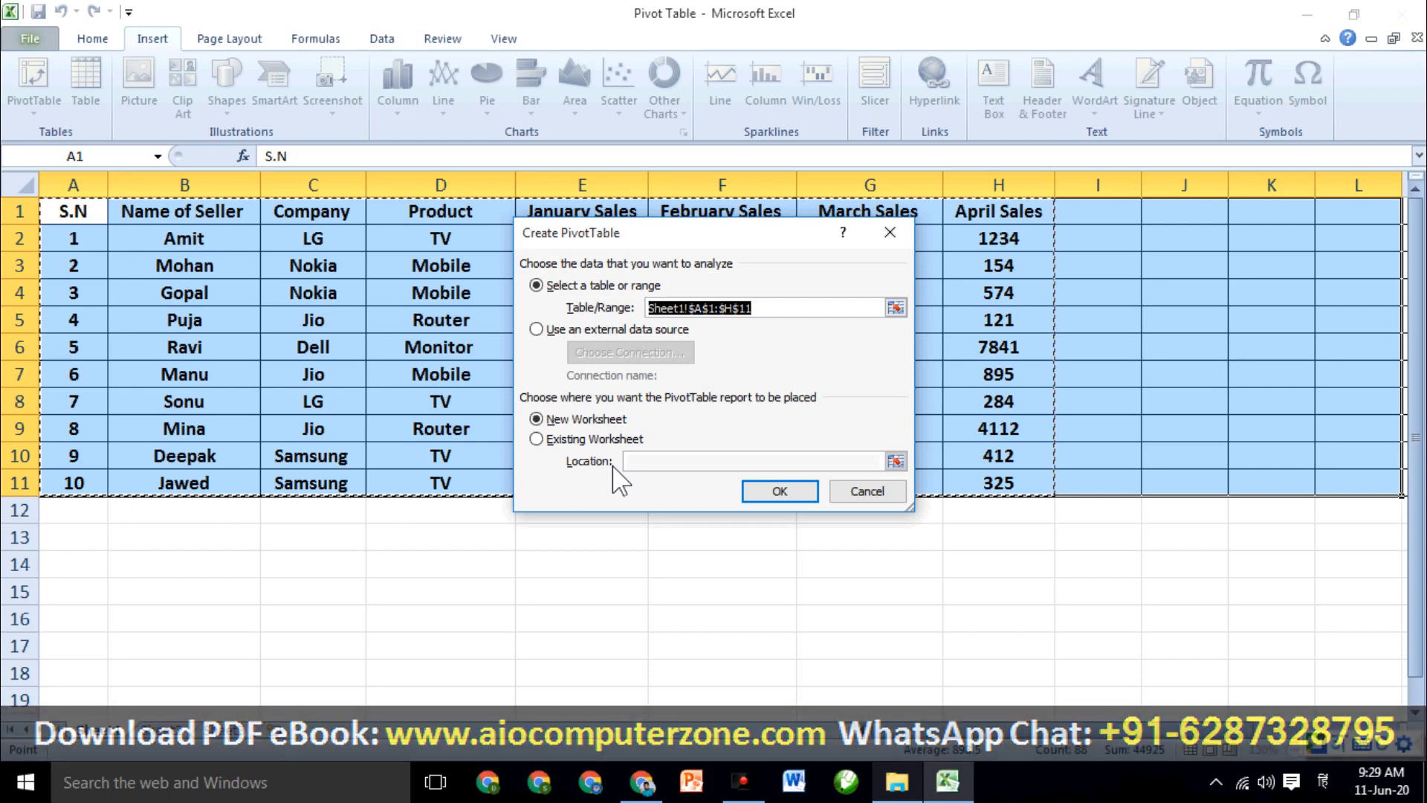
{"action": "left_click", "coordinate": [544, 420]}
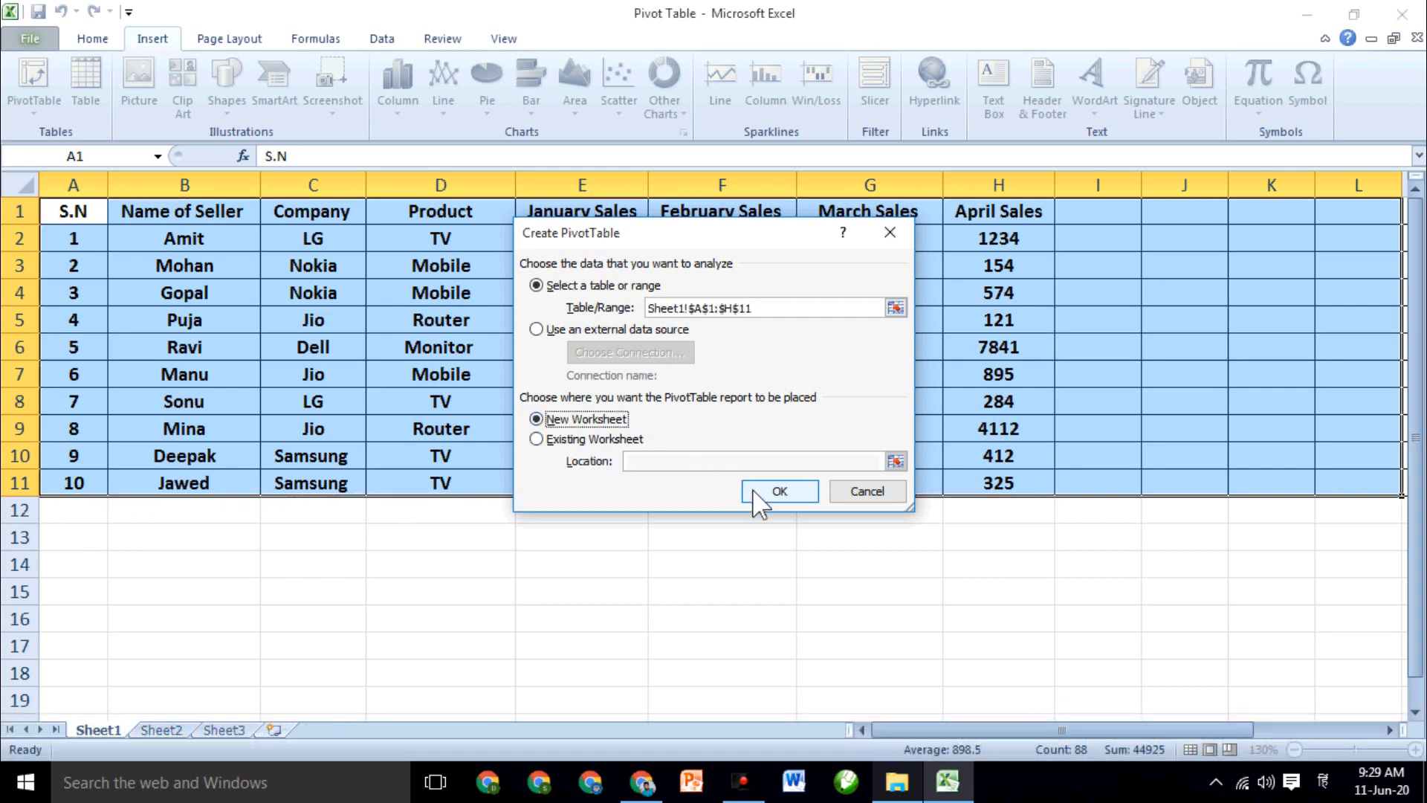
{"action": "left_click", "coordinate": [753, 488]}
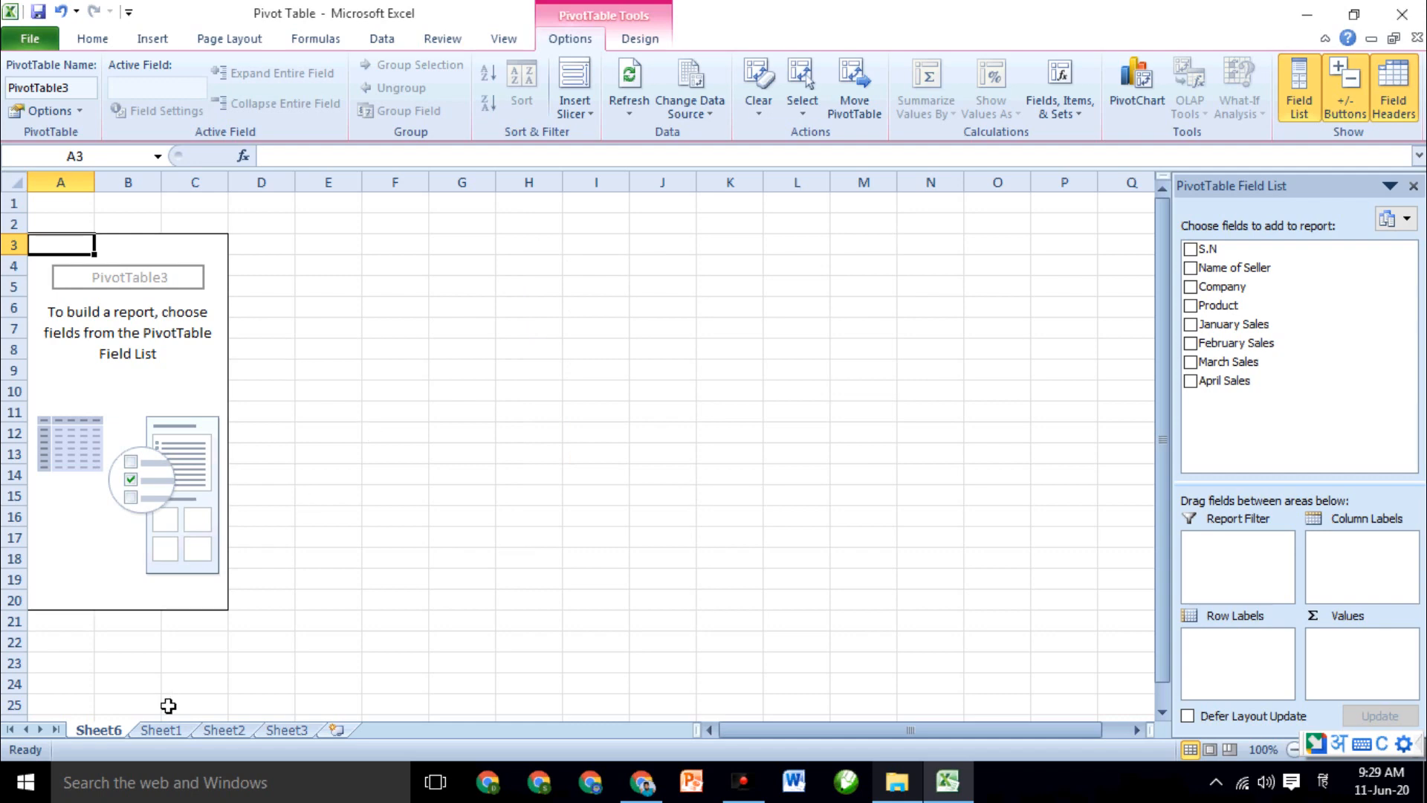
Compare the source data on Sheet1 with the fields listed for the PivotTable on Sheet6
{"action": "left_click", "coordinate": [161, 730]}
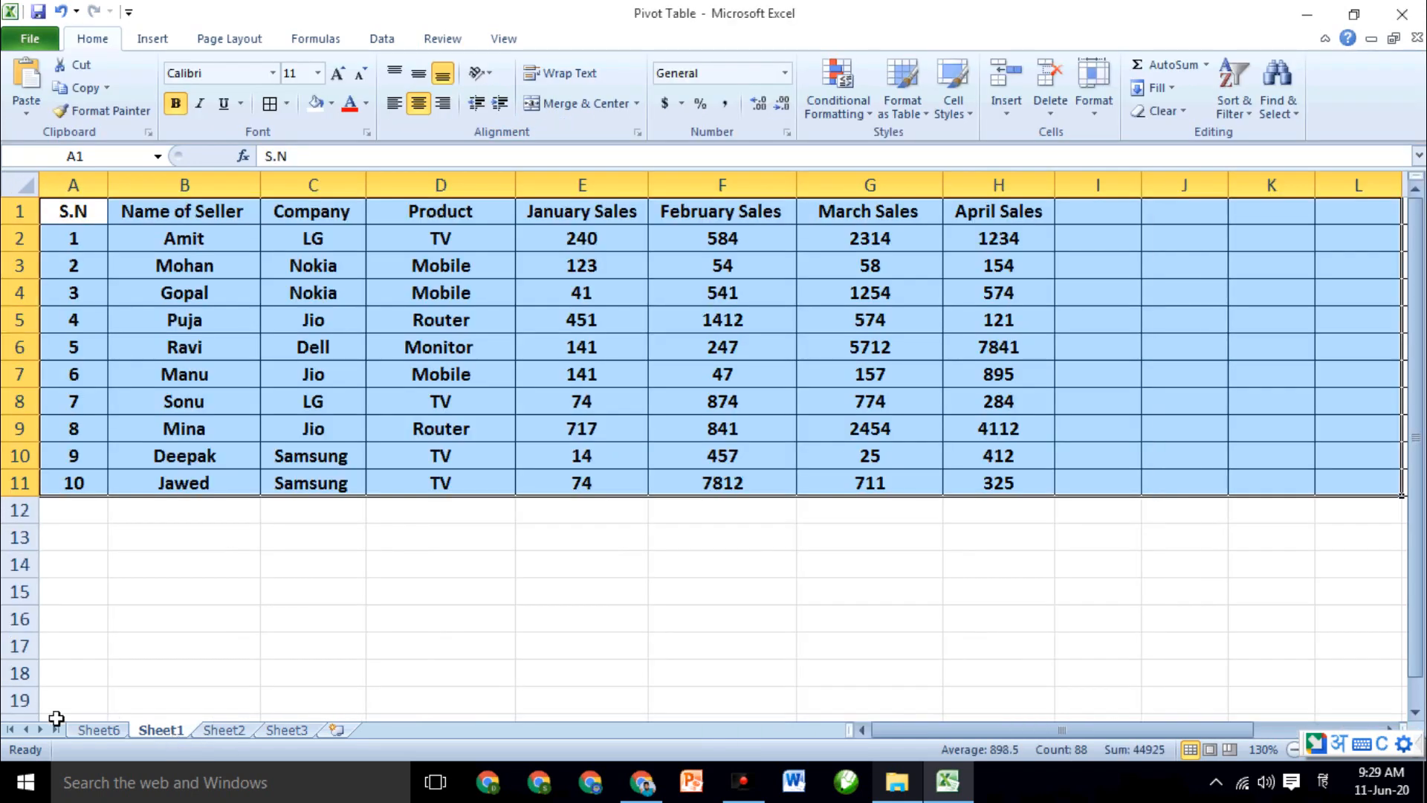
{"action": "left_click", "coordinate": [113, 732]}
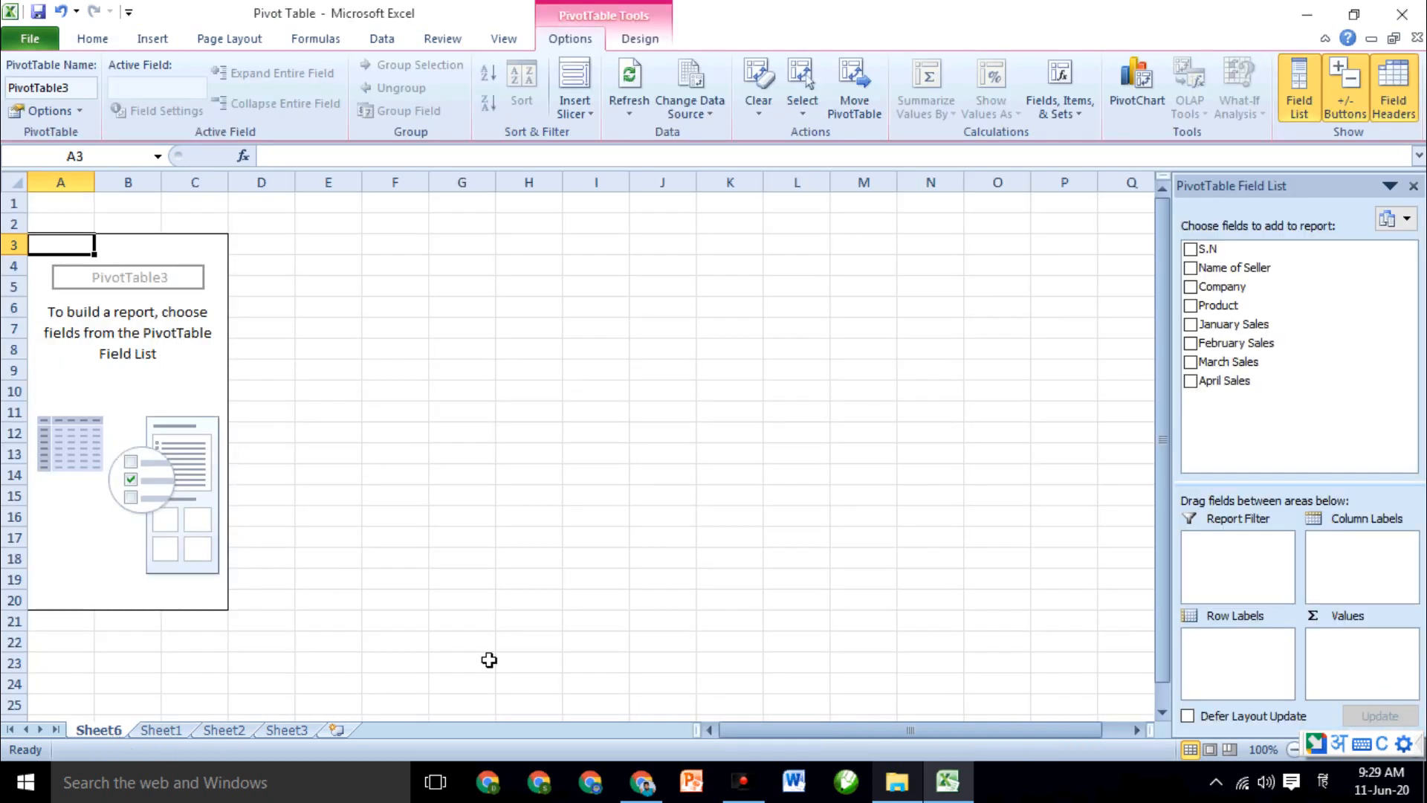
{"action": "left_click_drag", "start_coordinate": [1218, 305], "coordinate": [1223, 334]}
Select cells outside and inside the PivotTable area to examine when its field list and options are available
{"action": "left_click", "coordinate": [921, 343]}
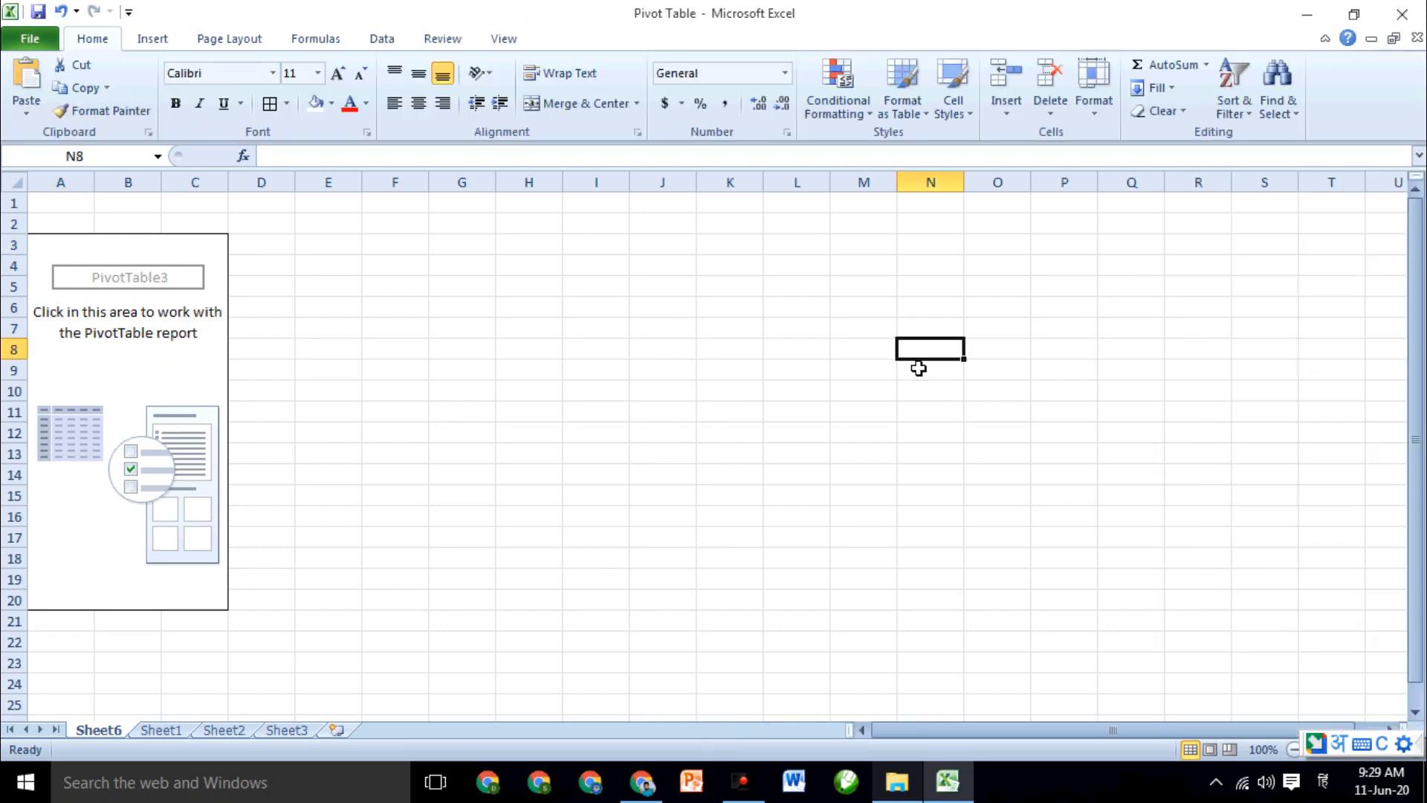
{"action": "left_click", "coordinate": [627, 377]}
{"action": "left_click", "coordinate": [530, 328]}
{"action": "left_click", "coordinate": [462, 287]}
{"action": "left_click", "coordinate": [922, 371]}
{"action": "left_click", "coordinate": [815, 475]}
{"action": "left_click", "coordinate": [591, 430]}
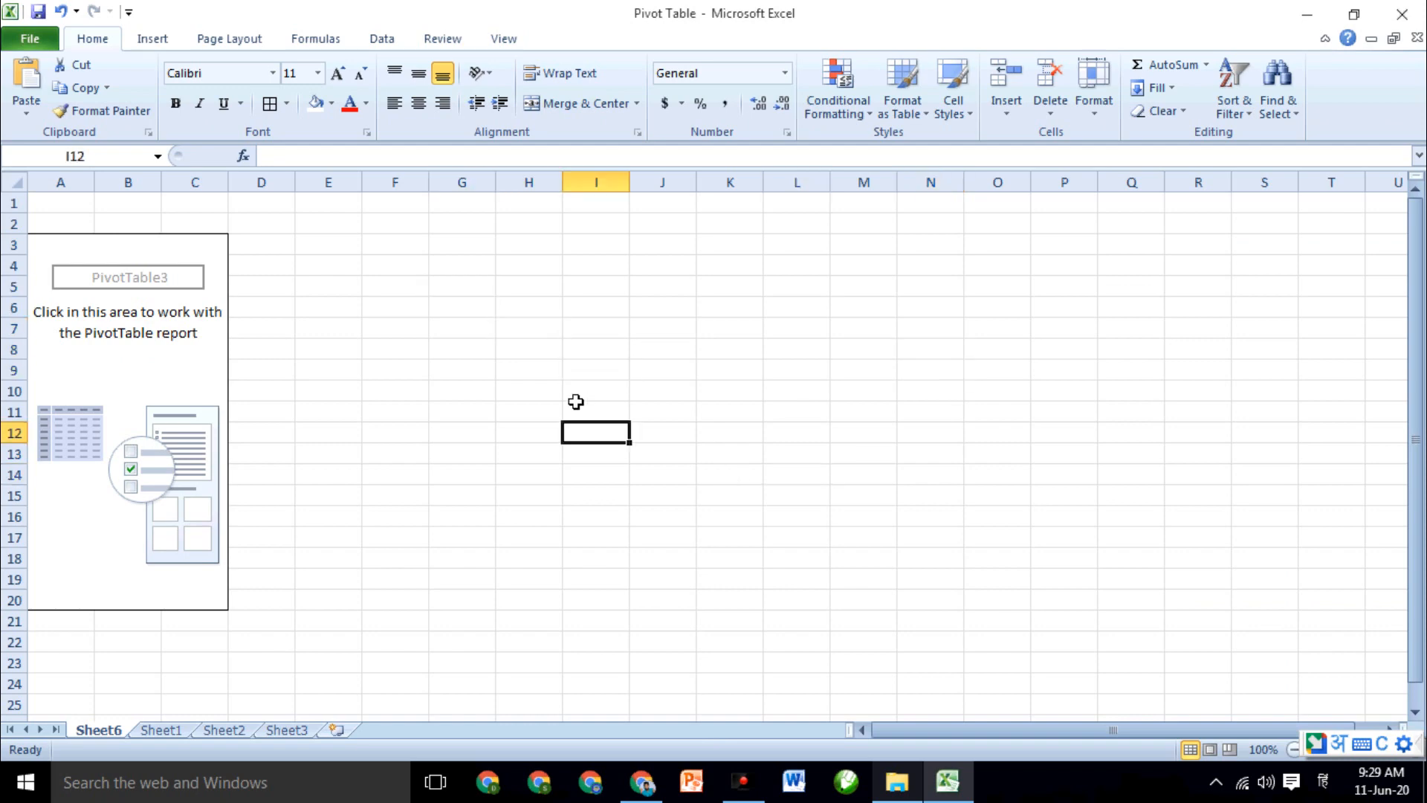
{"action": "left_click", "coordinate": [529, 351]}
{"action": "left_click", "coordinate": [401, 472]}
{"action": "left_click_drag", "start_coordinate": [401, 472], "coordinate": [535, 474]}
{"action": "left_click_drag", "start_coordinate": [1271, 275], "coordinate": [1350, 612]}
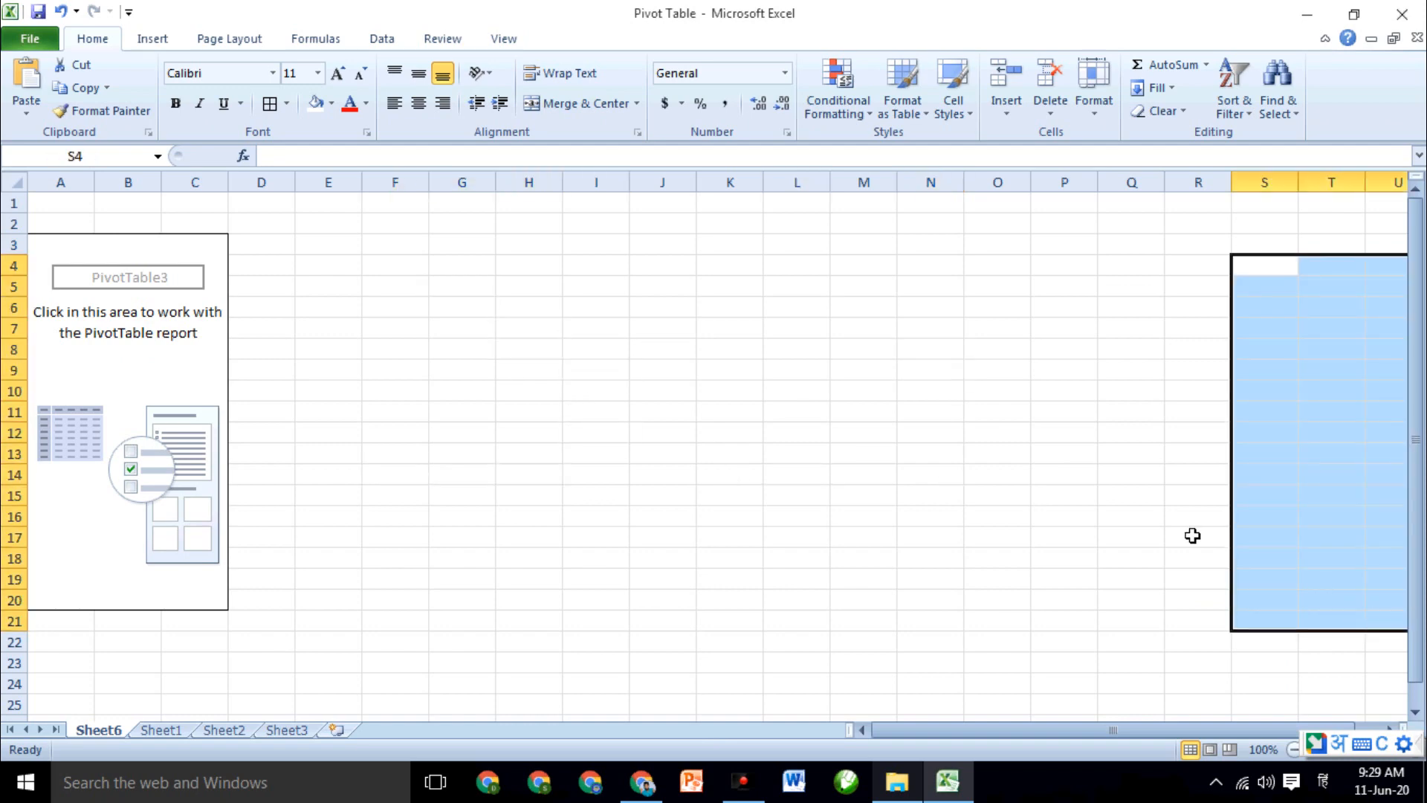
{"action": "left_click", "coordinate": [1106, 452]}
{"action": "left_click", "coordinate": [118, 392]}
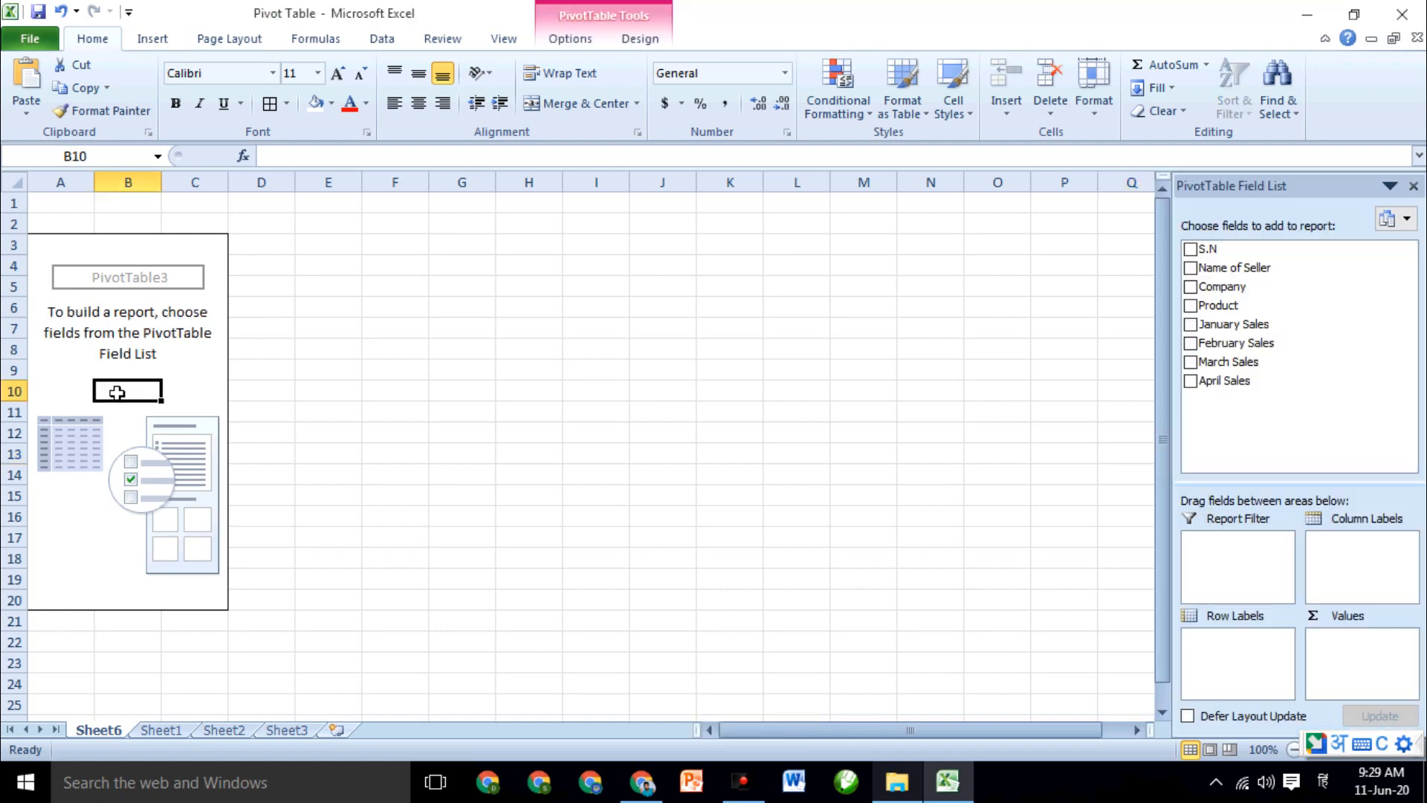
{"action": "left_click", "coordinate": [817, 366]}
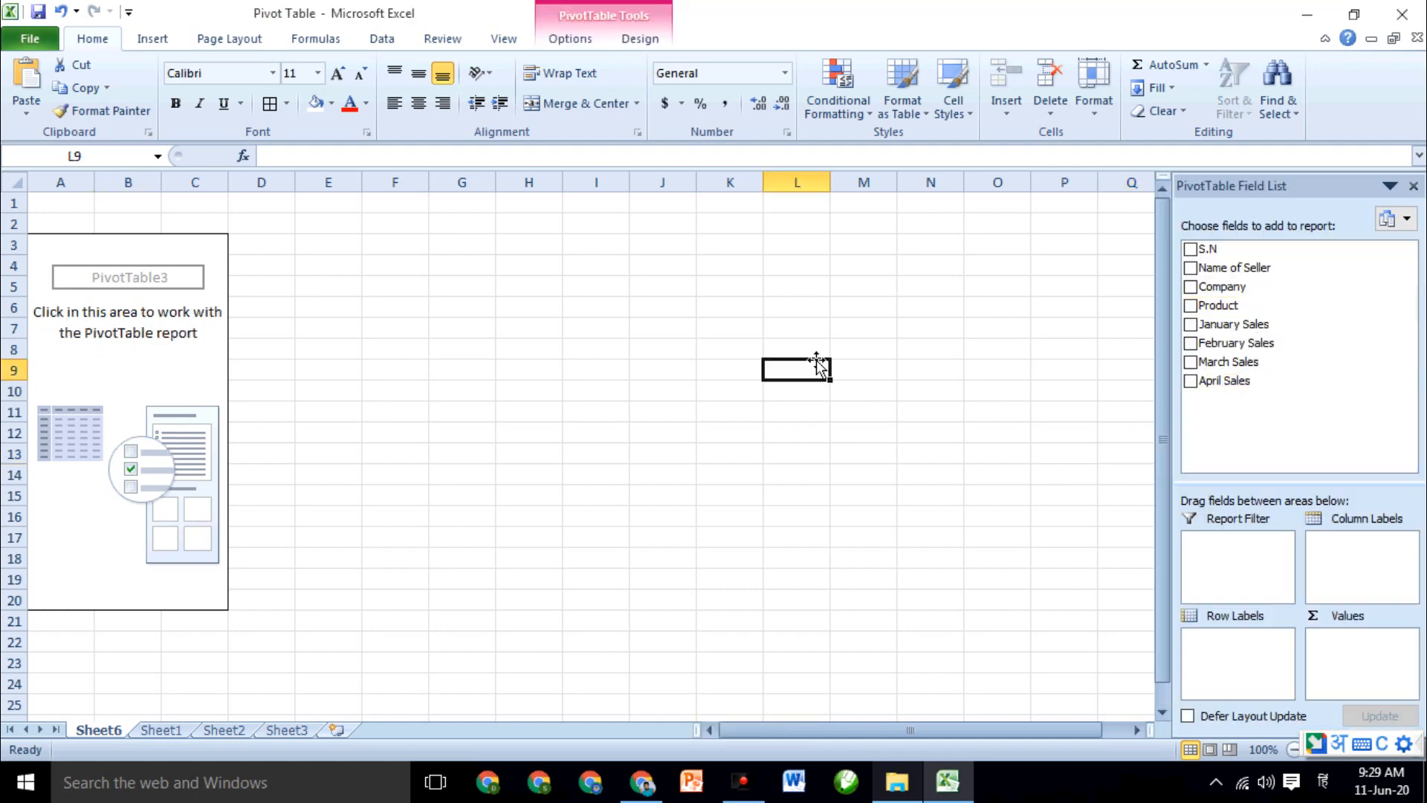
{"action": "left_click", "coordinate": [503, 41]}
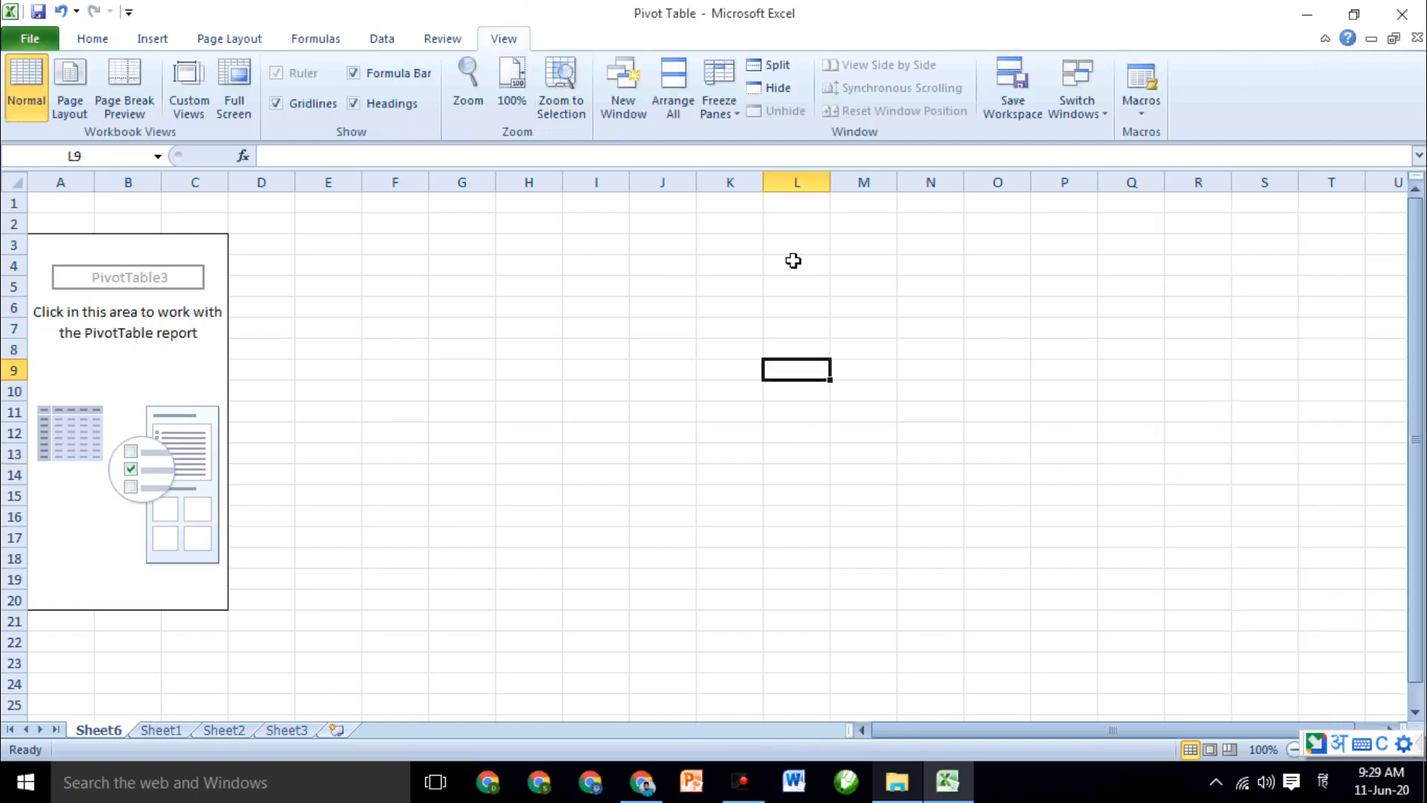
{"action": "left_click", "coordinate": [159, 398]}
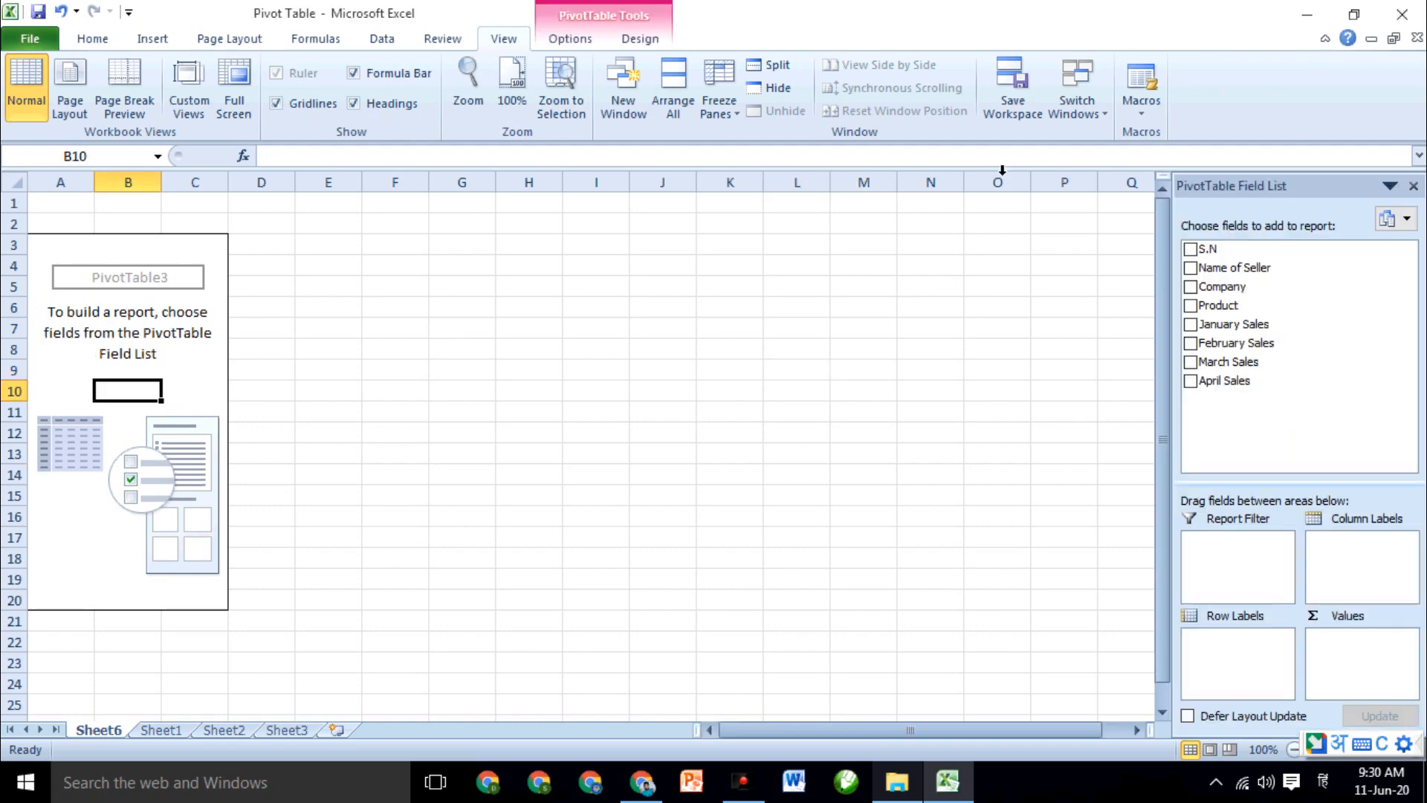
{"action": "left_click", "coordinate": [571, 40]}
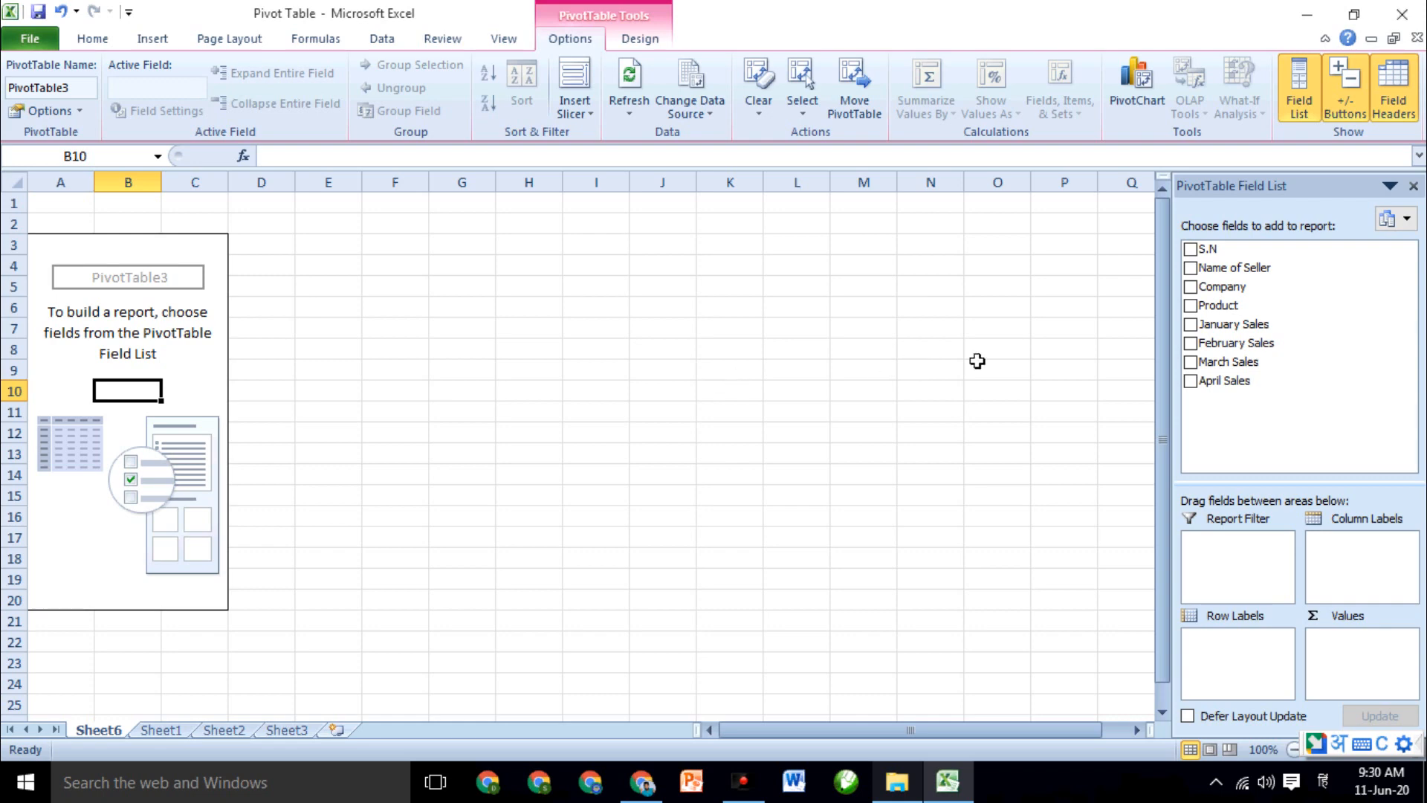
Add Name of Seller and Company as row labels and January Sales as summed values, removing Product after trying it
{"action": "left_click", "coordinate": [1191, 268]}
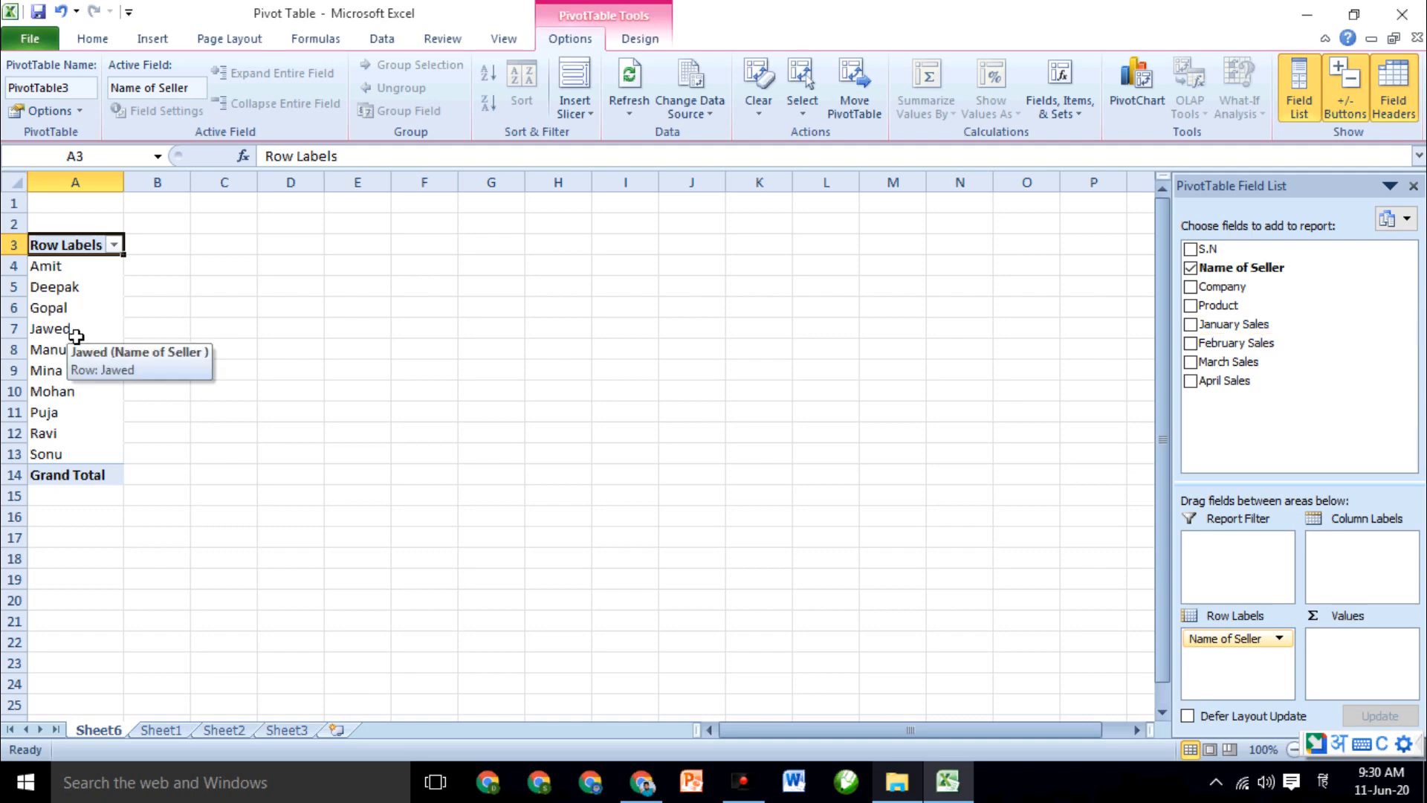
{"action": "left_click", "coordinate": [1189, 306]}
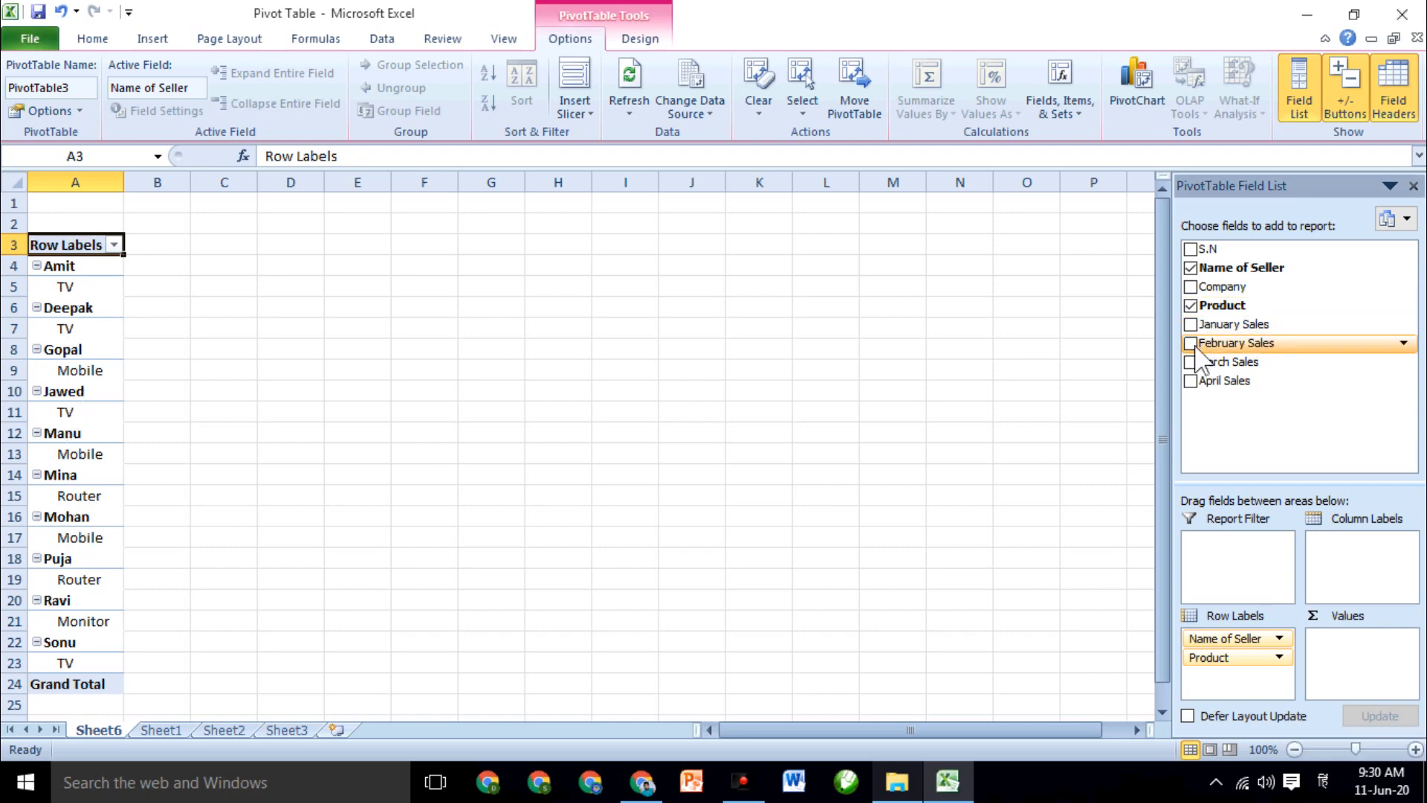
{"action": "left_click", "coordinate": [1191, 305]}
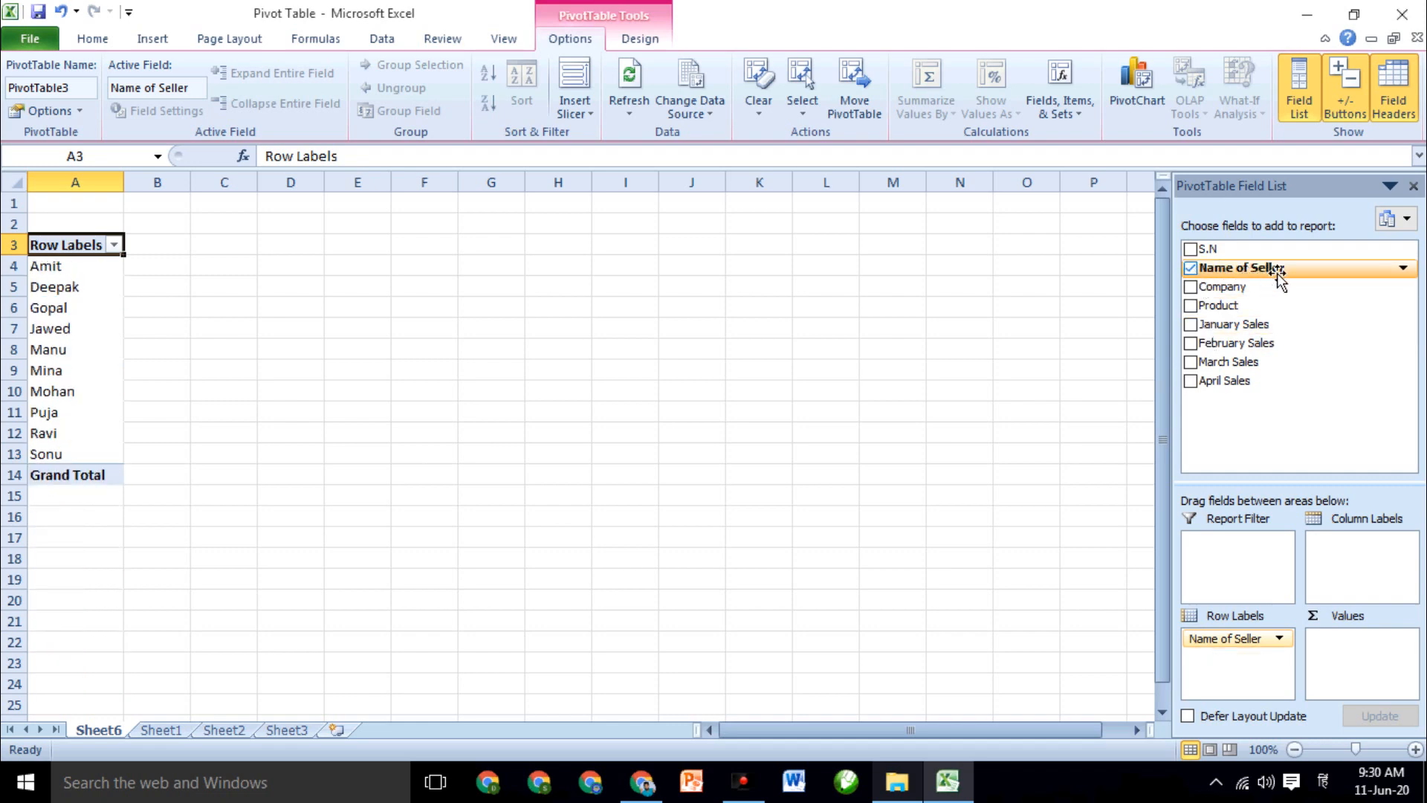
{"action": "left_click", "coordinate": [1190, 324]}
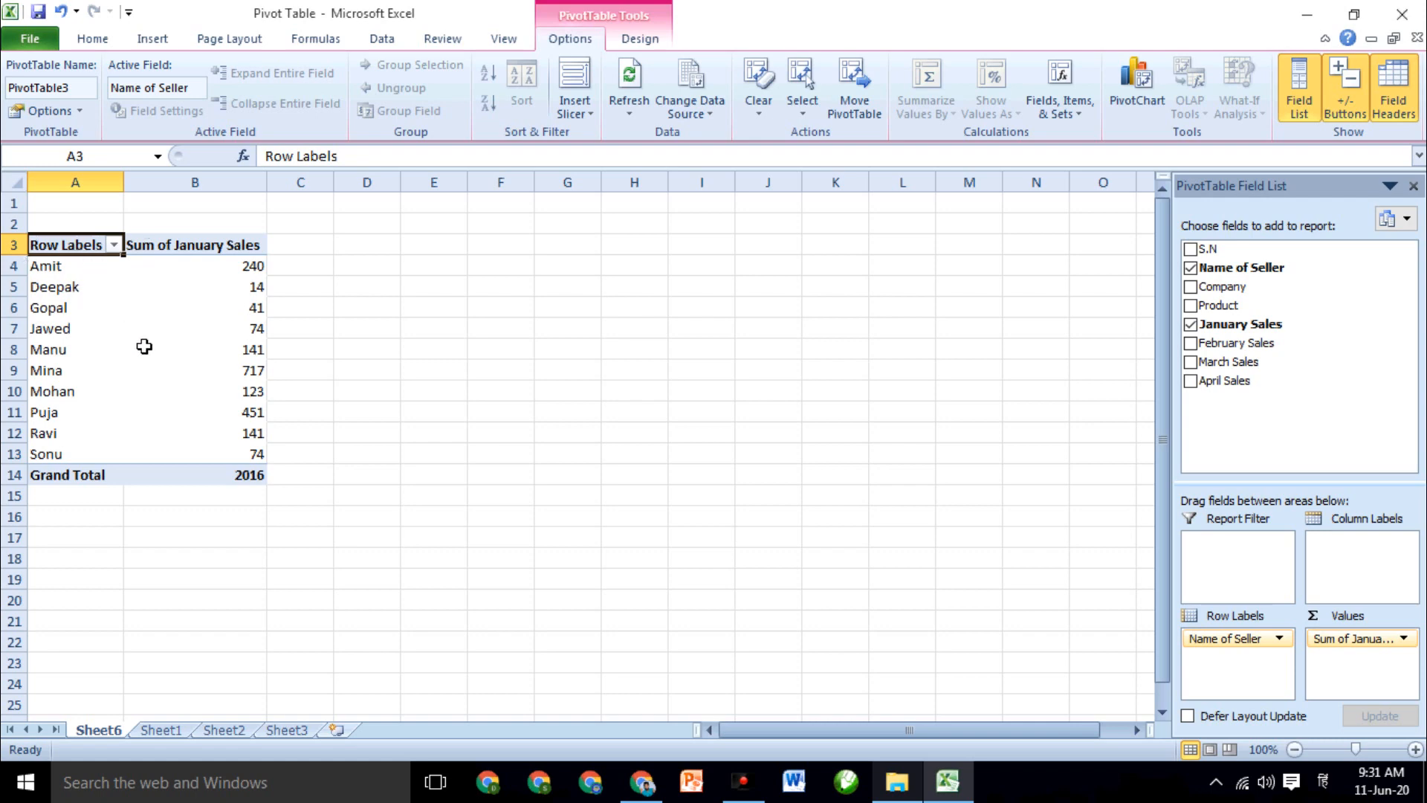
{"action": "left_click", "coordinate": [1190, 287]}
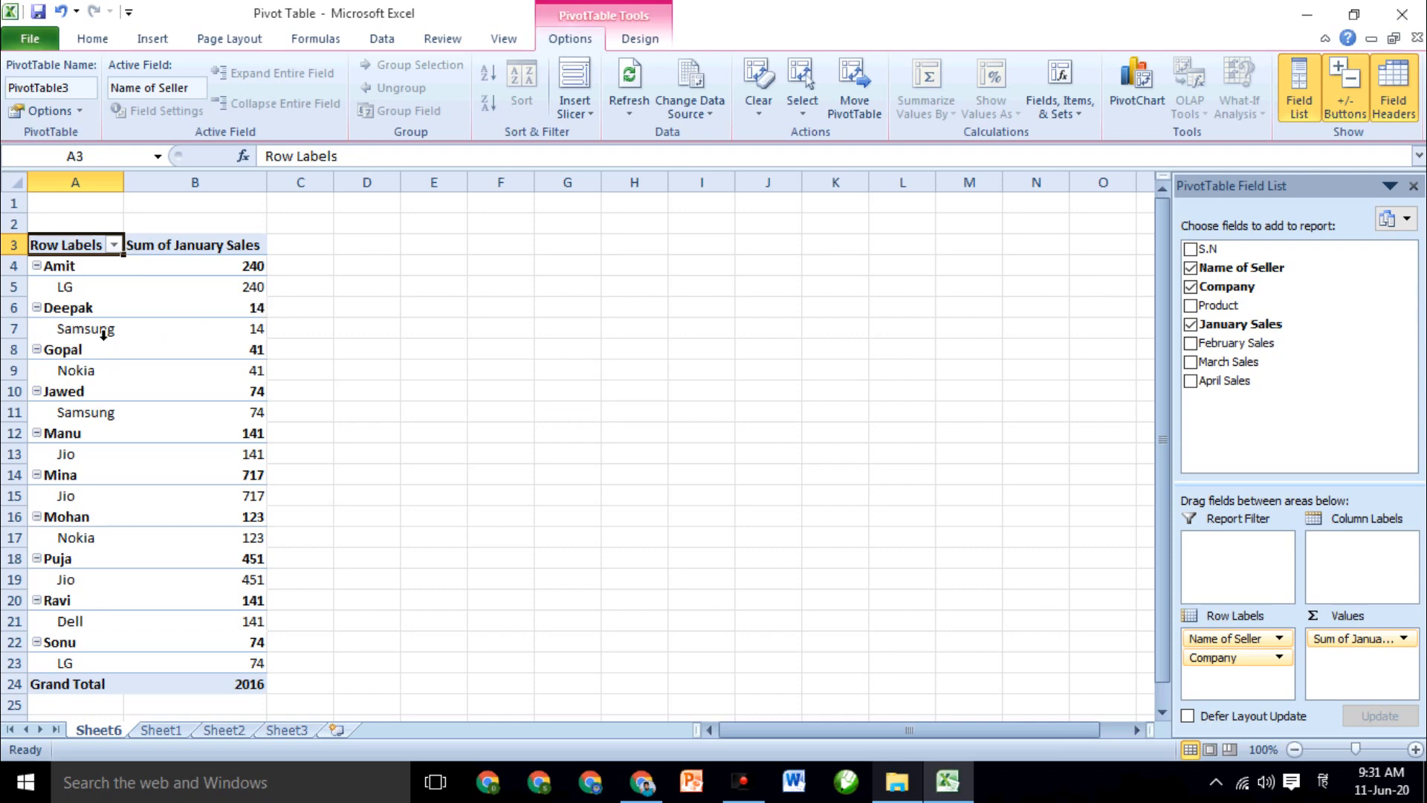
Add Product as a third row label under Company and examine the sort and filter options of the row labels
{"action": "left_click", "coordinate": [1190, 305]}
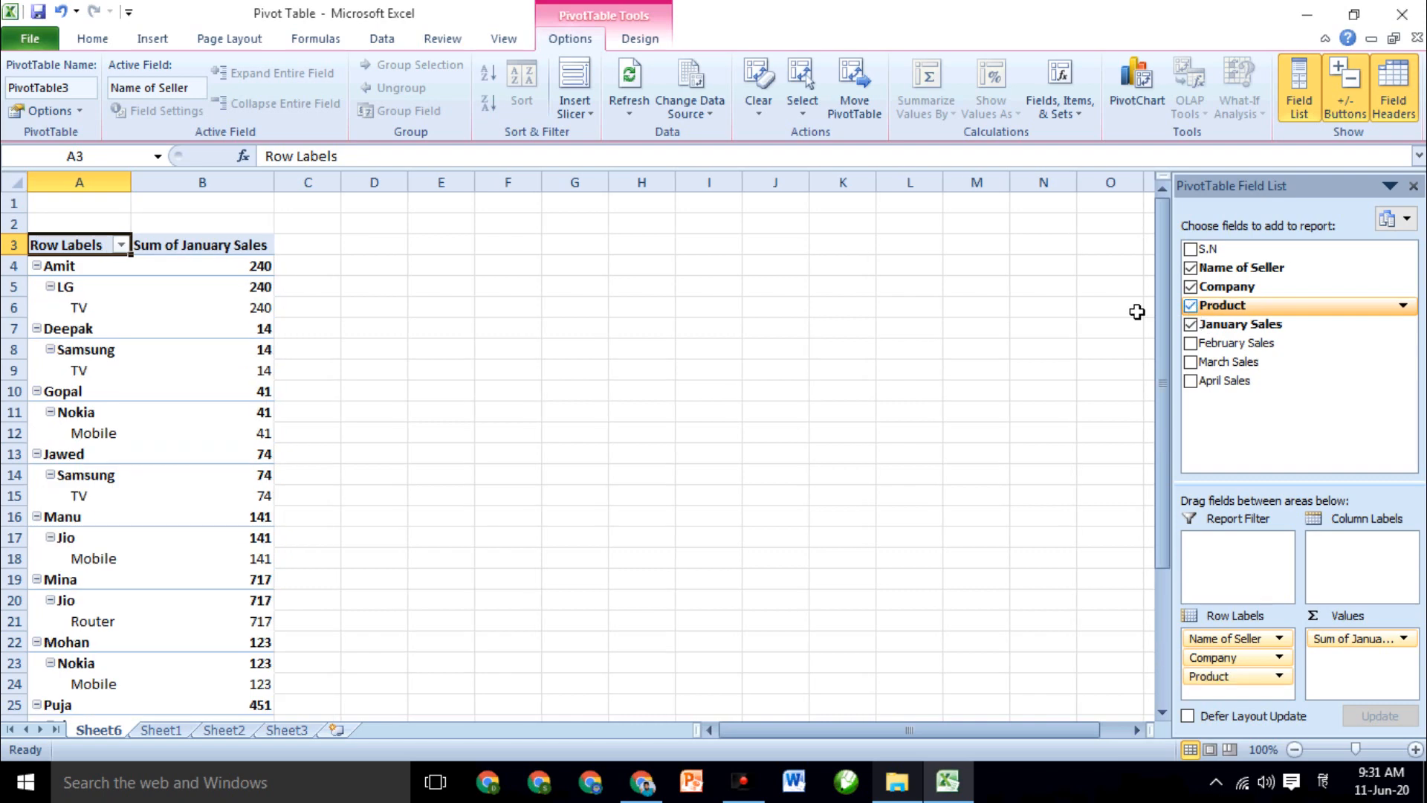
{"action": "scroll", "coordinate": [166, 407], "scroll_direction": "down", "scroll_amount": 2}
{"action": "scroll", "coordinate": [166, 414], "scroll_direction": "up", "scroll_amount": 2}
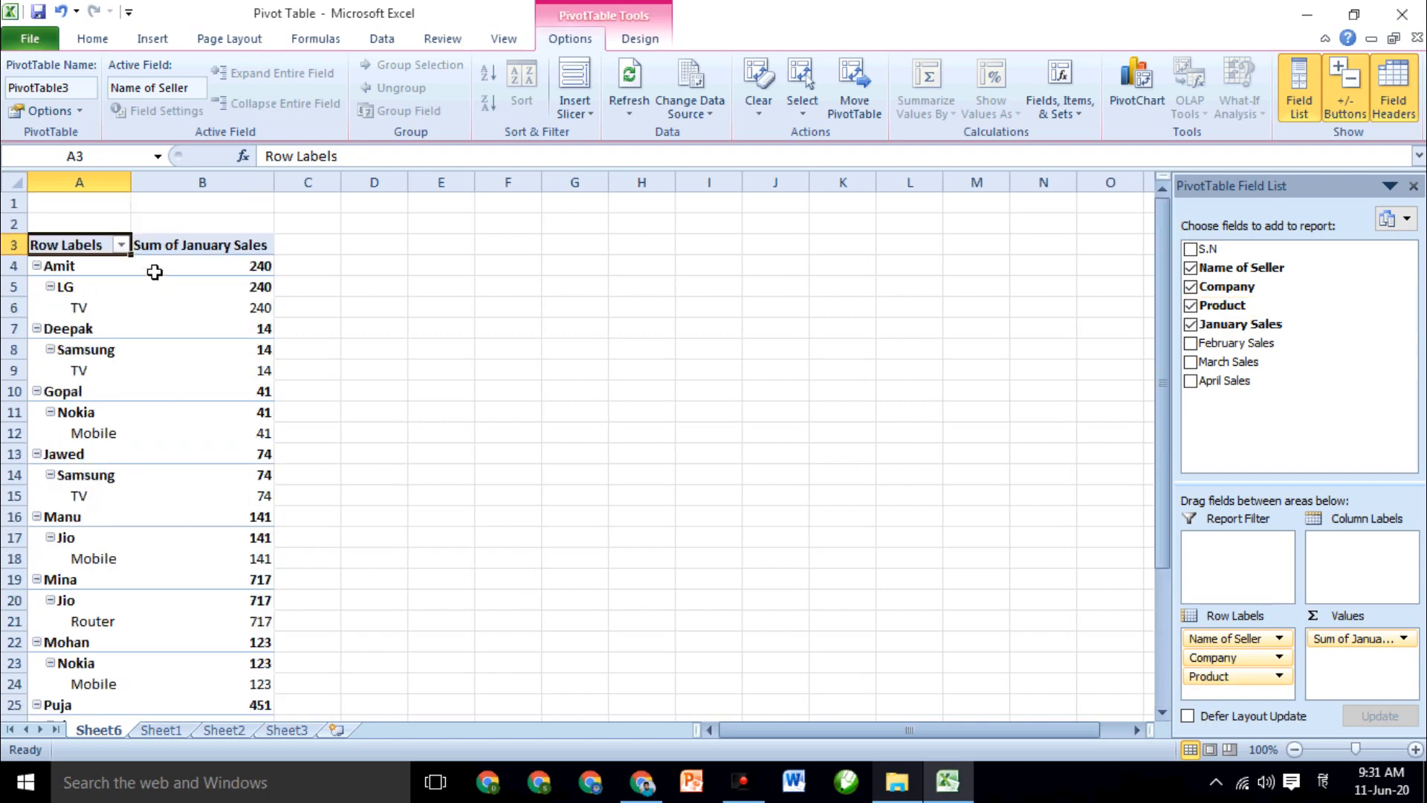
{"action": "left_click", "coordinate": [121, 245]}
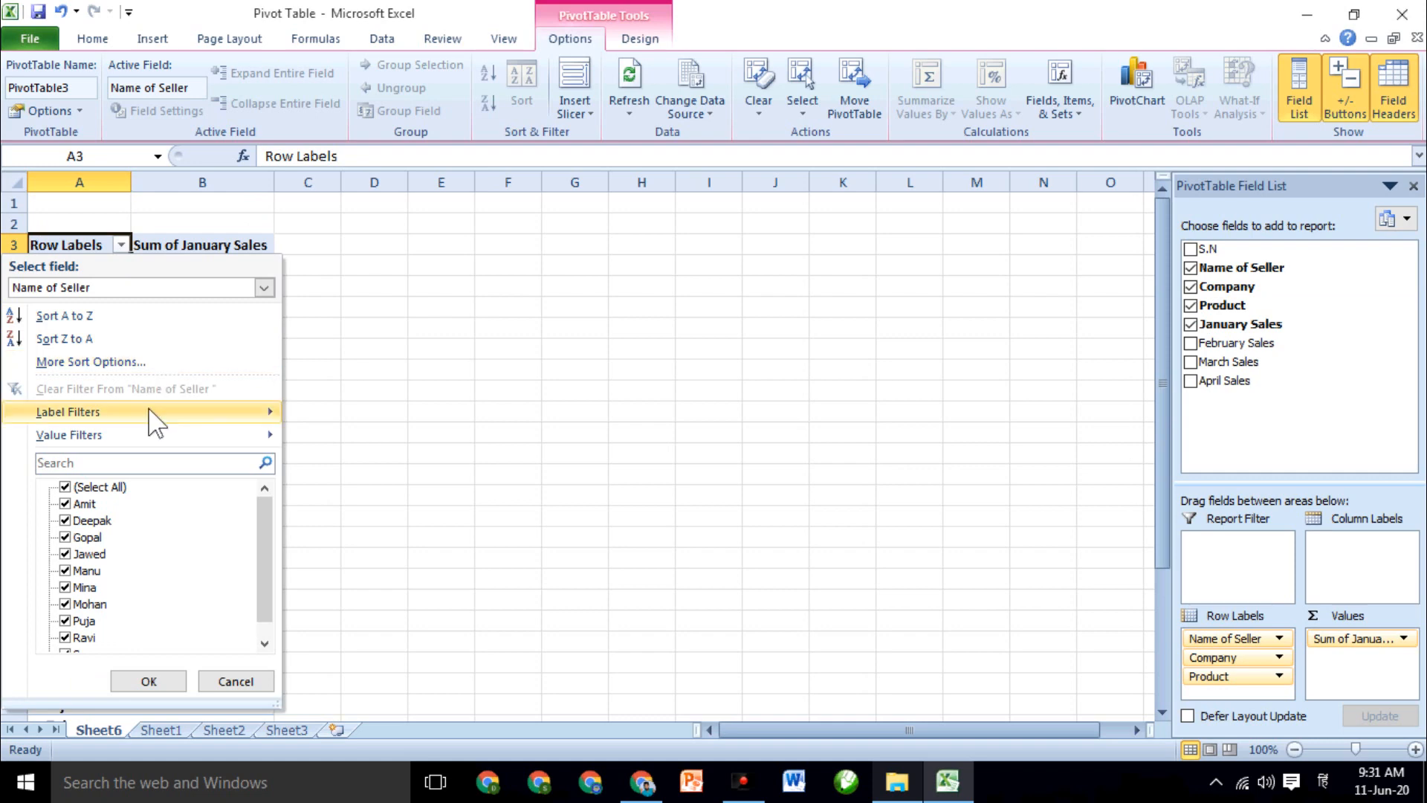
{"action": "mouse_move", "coordinate": [157, 413]}
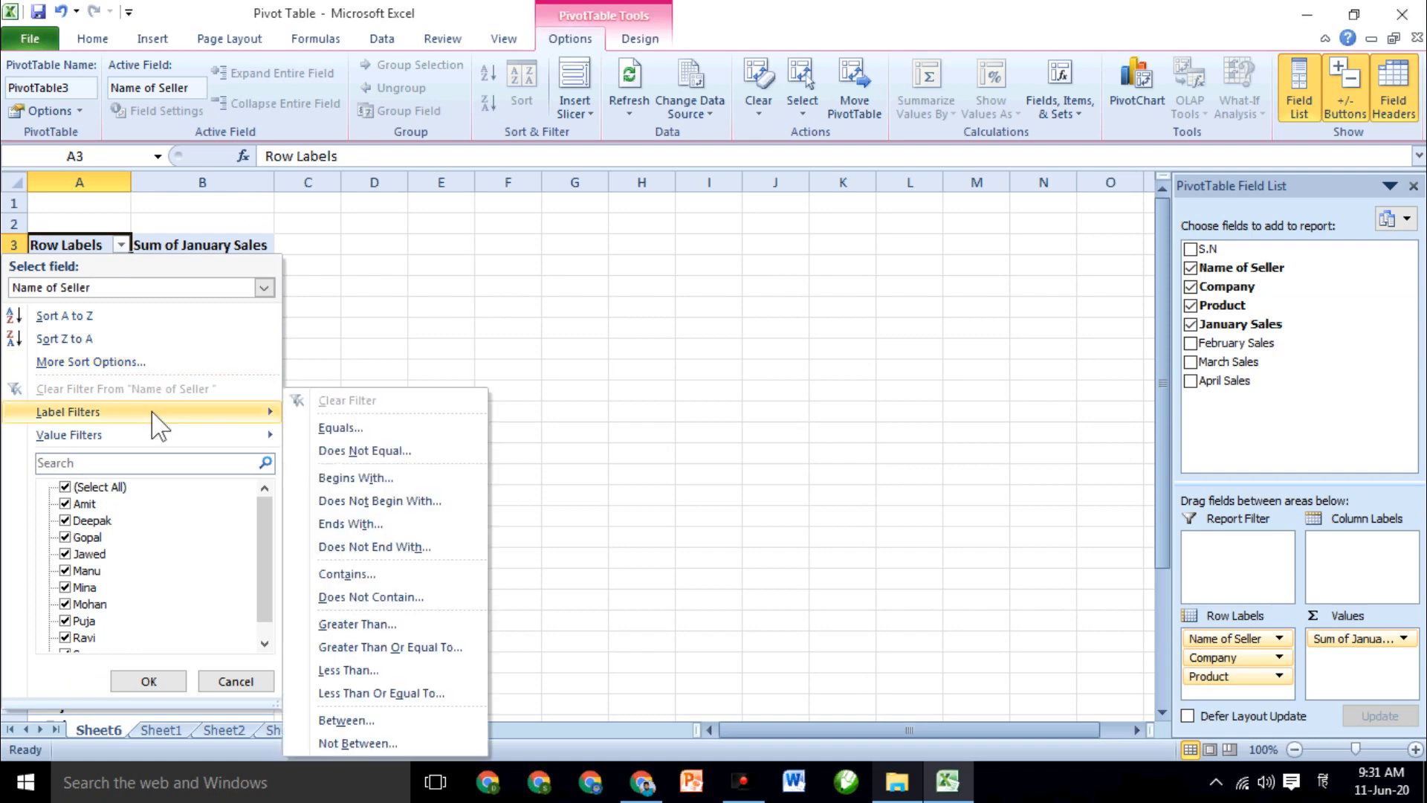
{"action": "left_click", "coordinate": [264, 287]}
{"action": "left_click", "coordinate": [420, 305]}
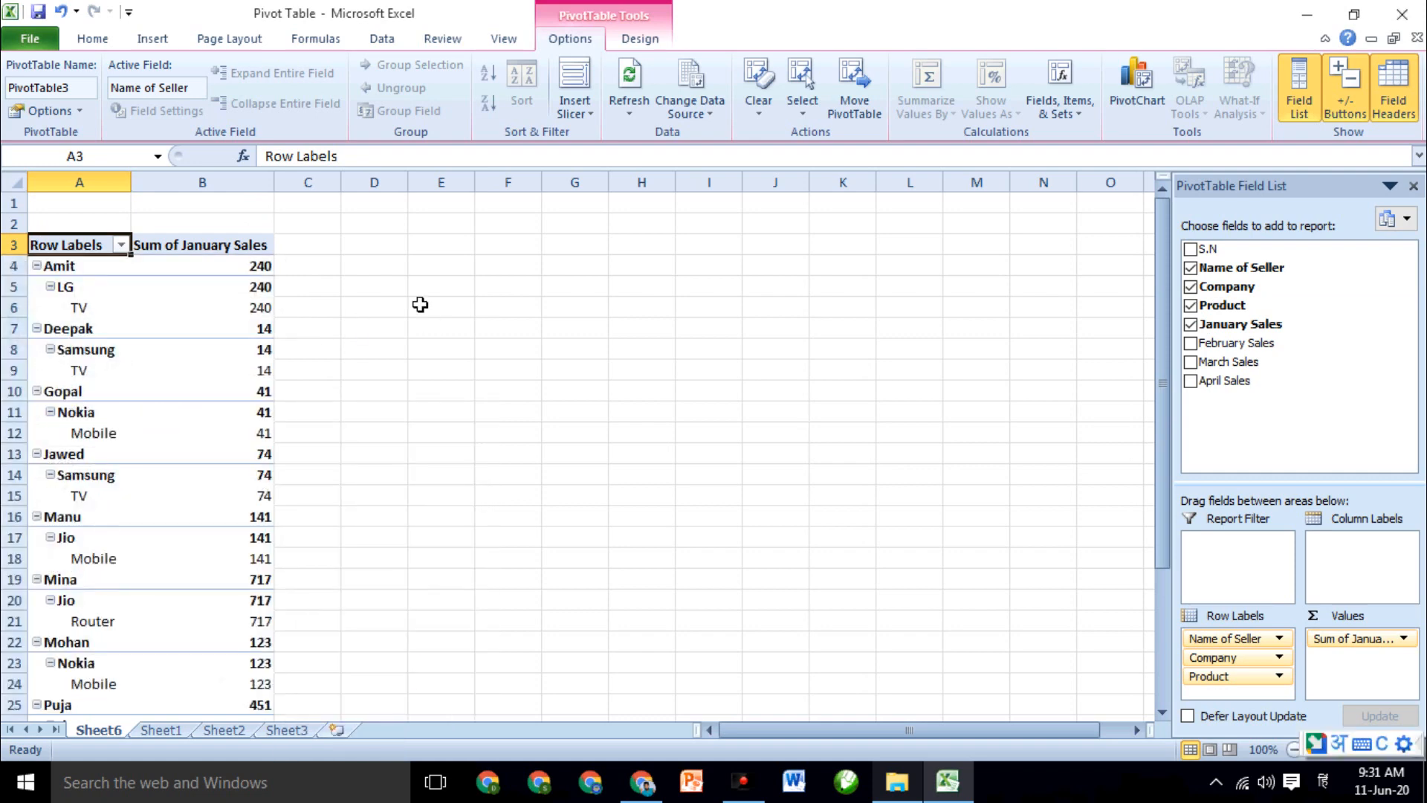
Remove January Sales, Product, Company and Name of Seller from the PivotTable, leaving the report without fields
{"action": "left_click", "coordinate": [1189, 324]}
{"action": "left_click", "coordinate": [1190, 305]}
{"action": "left_click", "coordinate": [1190, 286]}
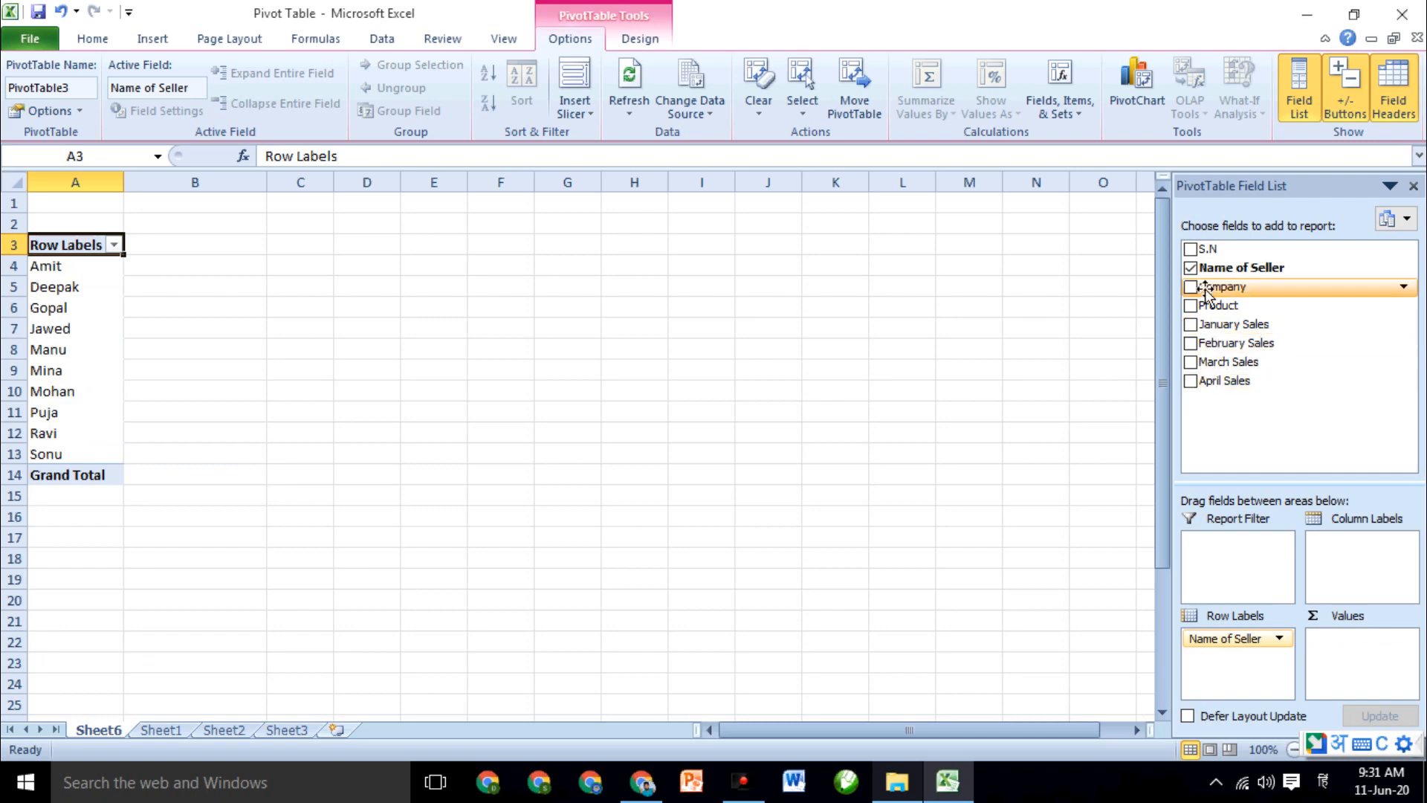
{"action": "left_click", "coordinate": [1189, 267]}
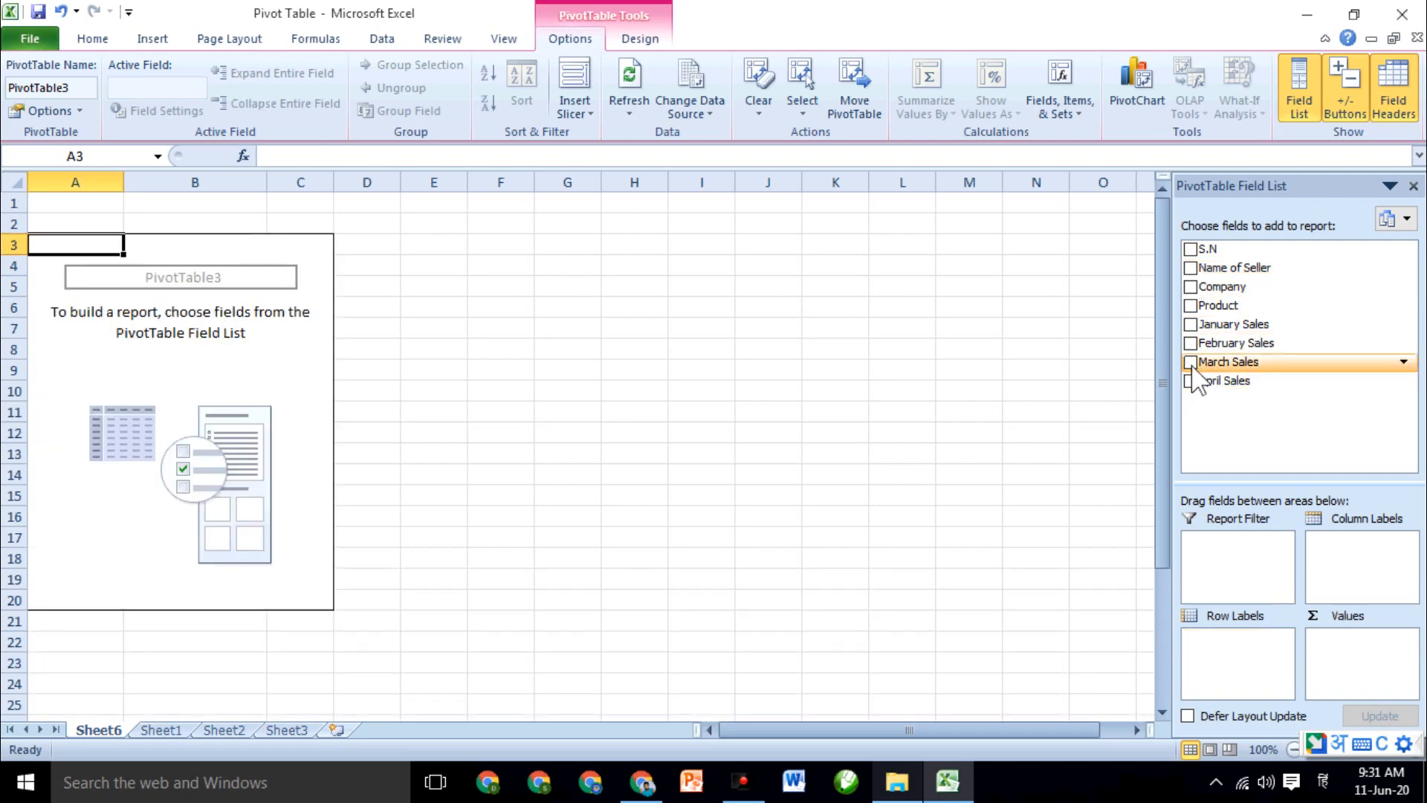
Add March, February, January and April Sales as summed values, in that order, with Product as the row label
{"action": "left_click", "coordinate": [1189, 362]}
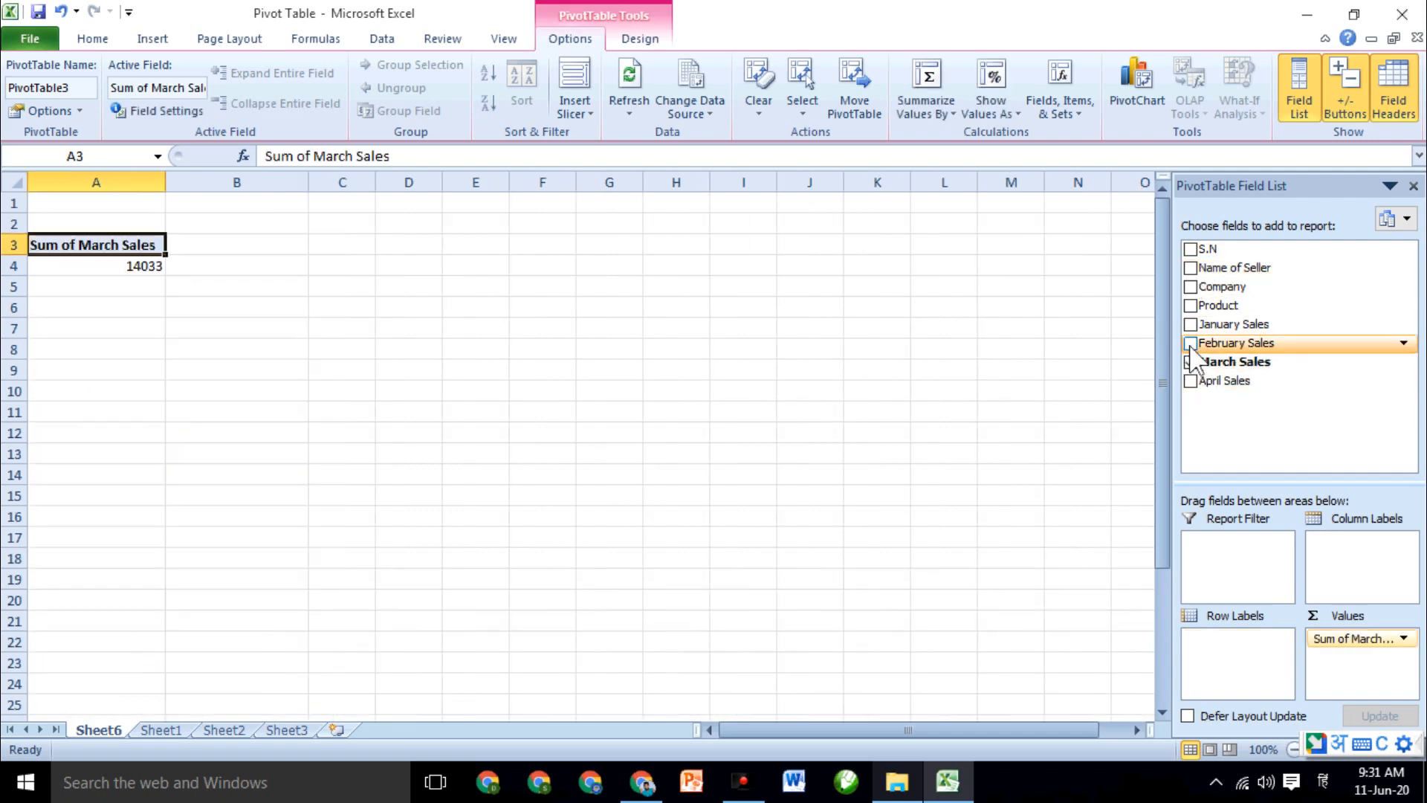
{"action": "left_click", "coordinate": [1191, 344]}
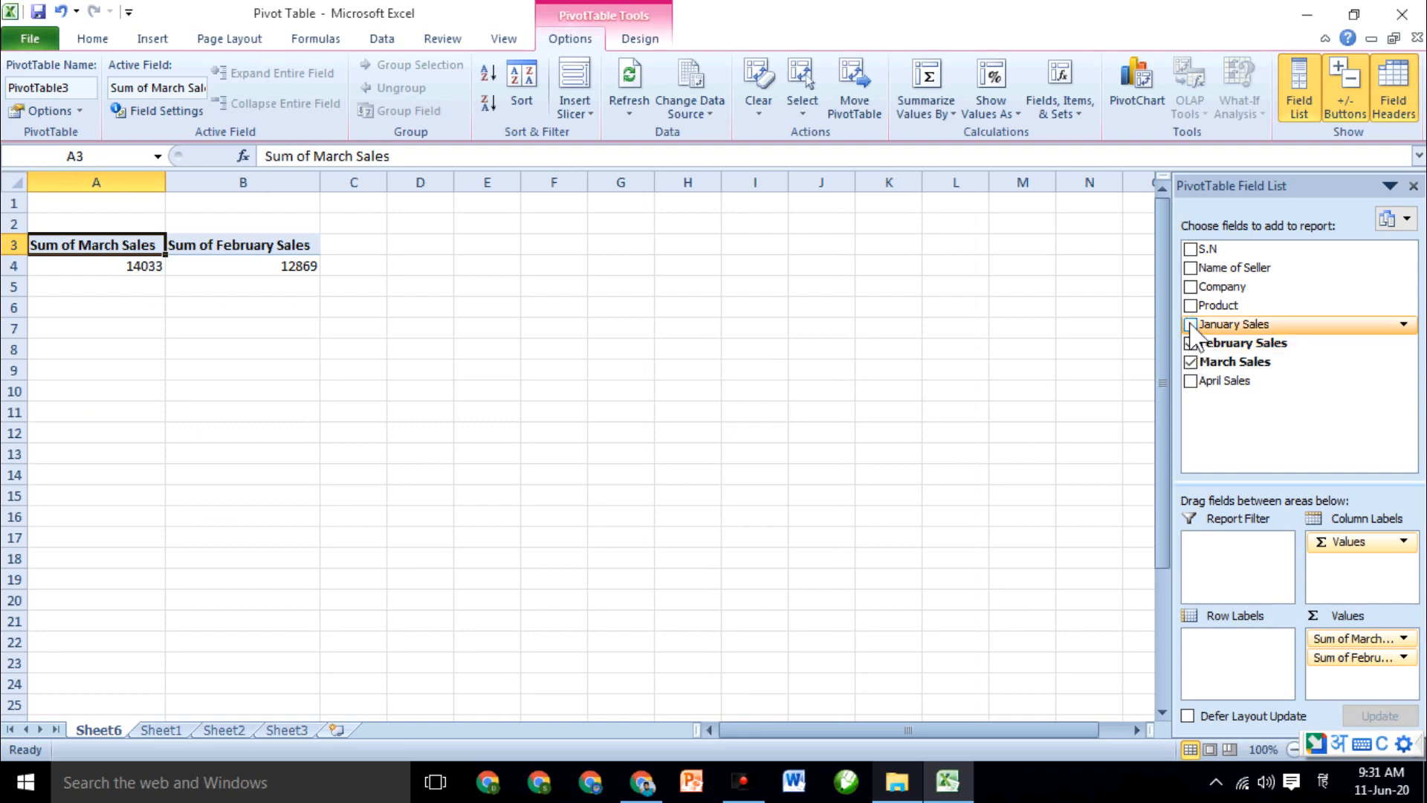
{"action": "left_click", "coordinate": [1189, 325]}
{"action": "left_click", "coordinate": [1192, 381]}
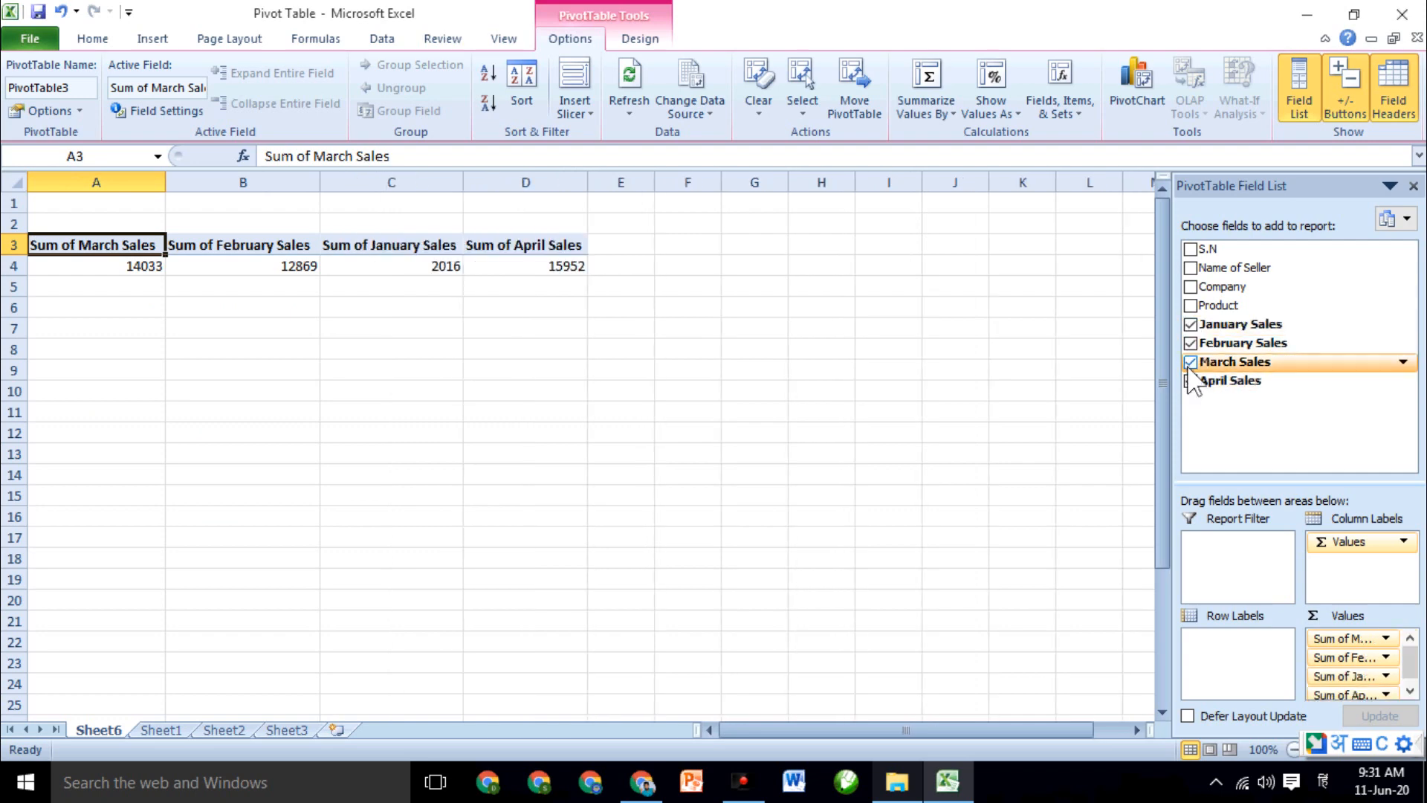
{"action": "left_click", "coordinate": [1190, 306]}
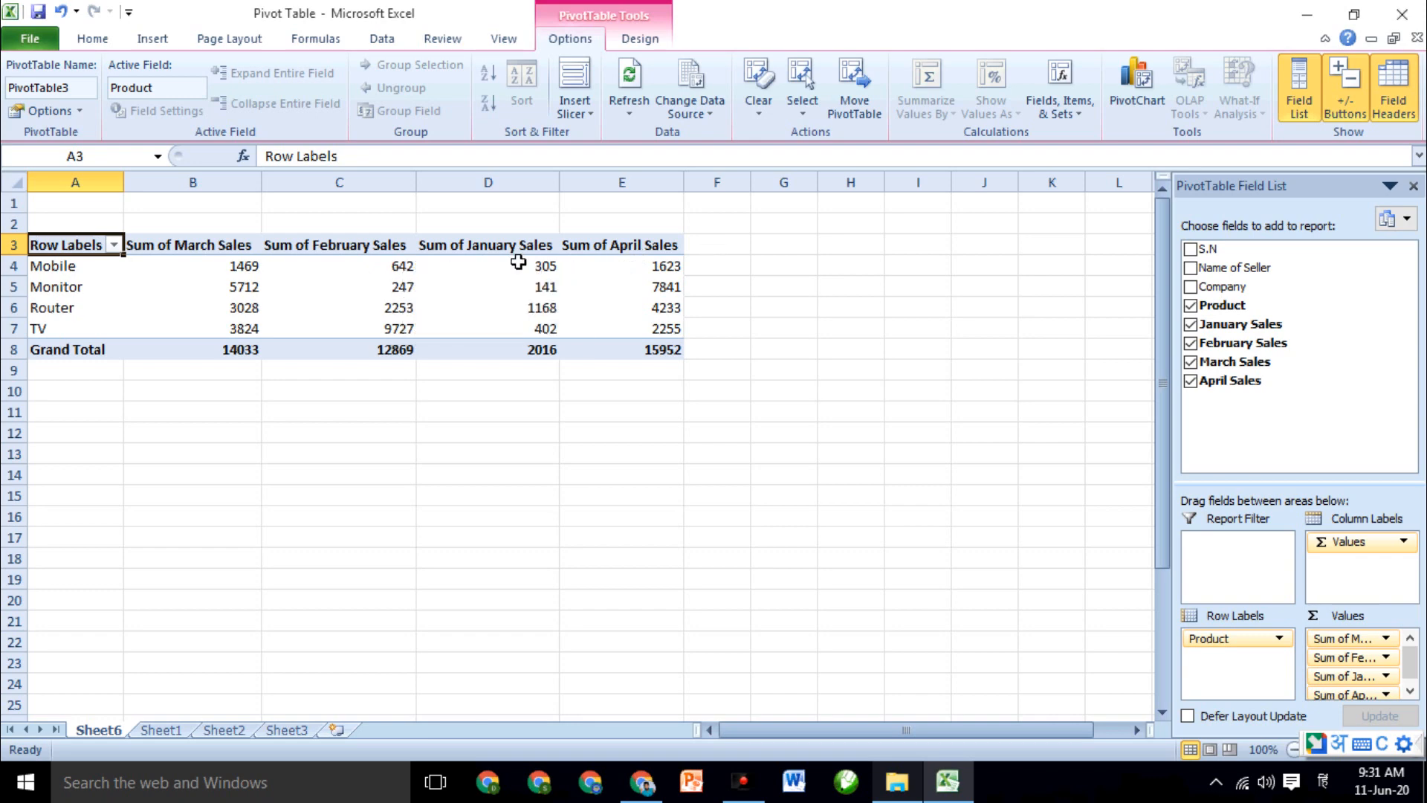
Preview the printout of the monthly sales report by product, and return to the worksheet
{"action": "left_click", "coordinate": [521, 431]}
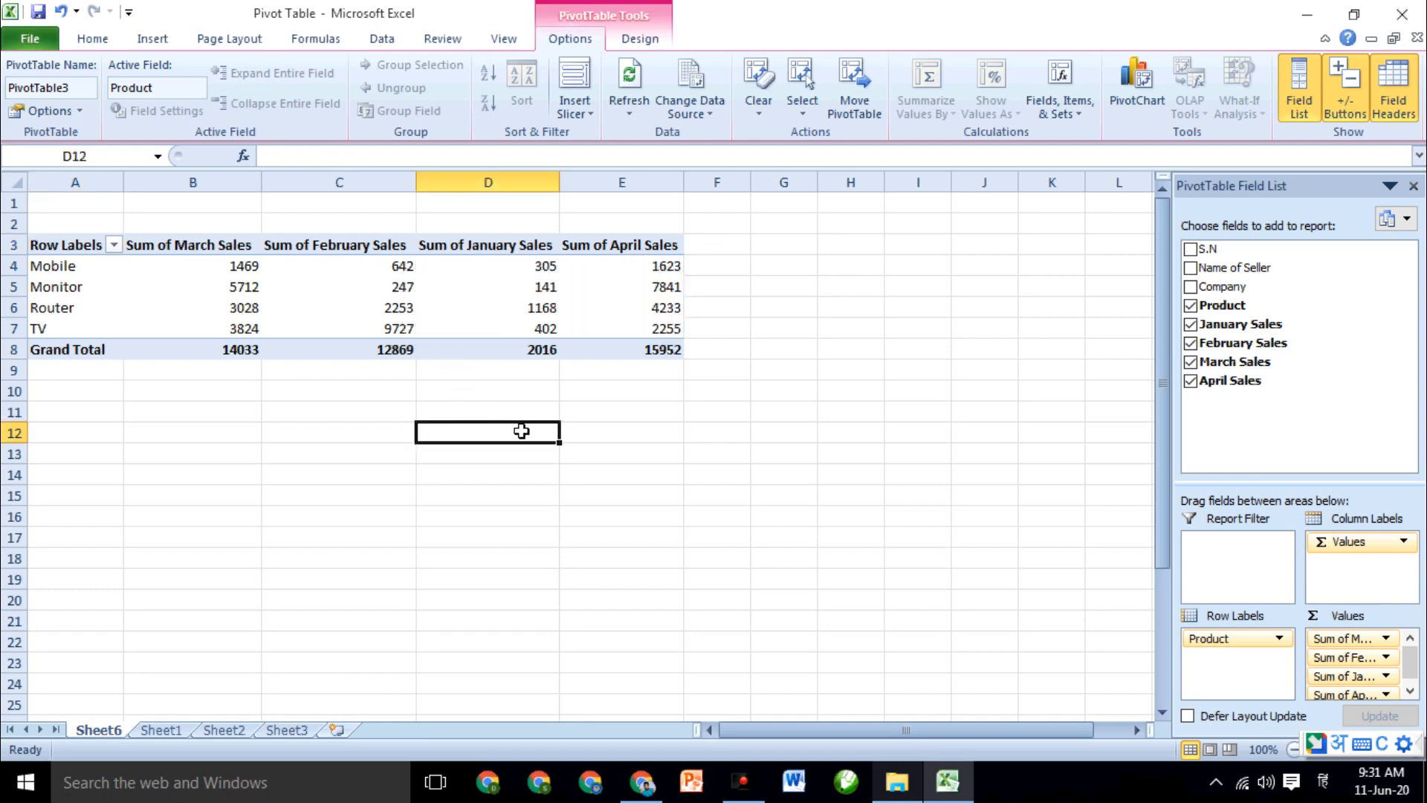
{"action": "key", "text": "ctrl+p"}
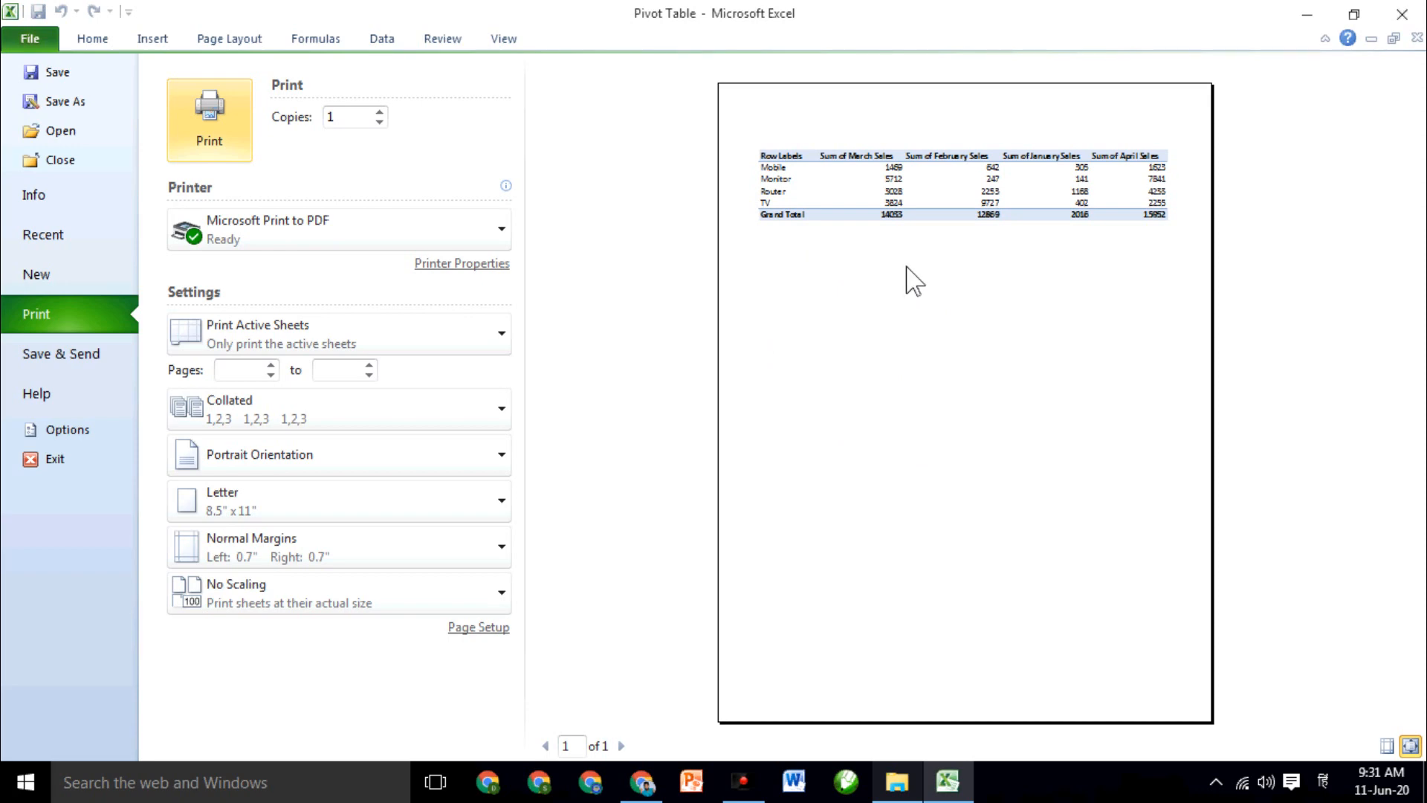
{"action": "left_click", "coordinate": [30, 38]}
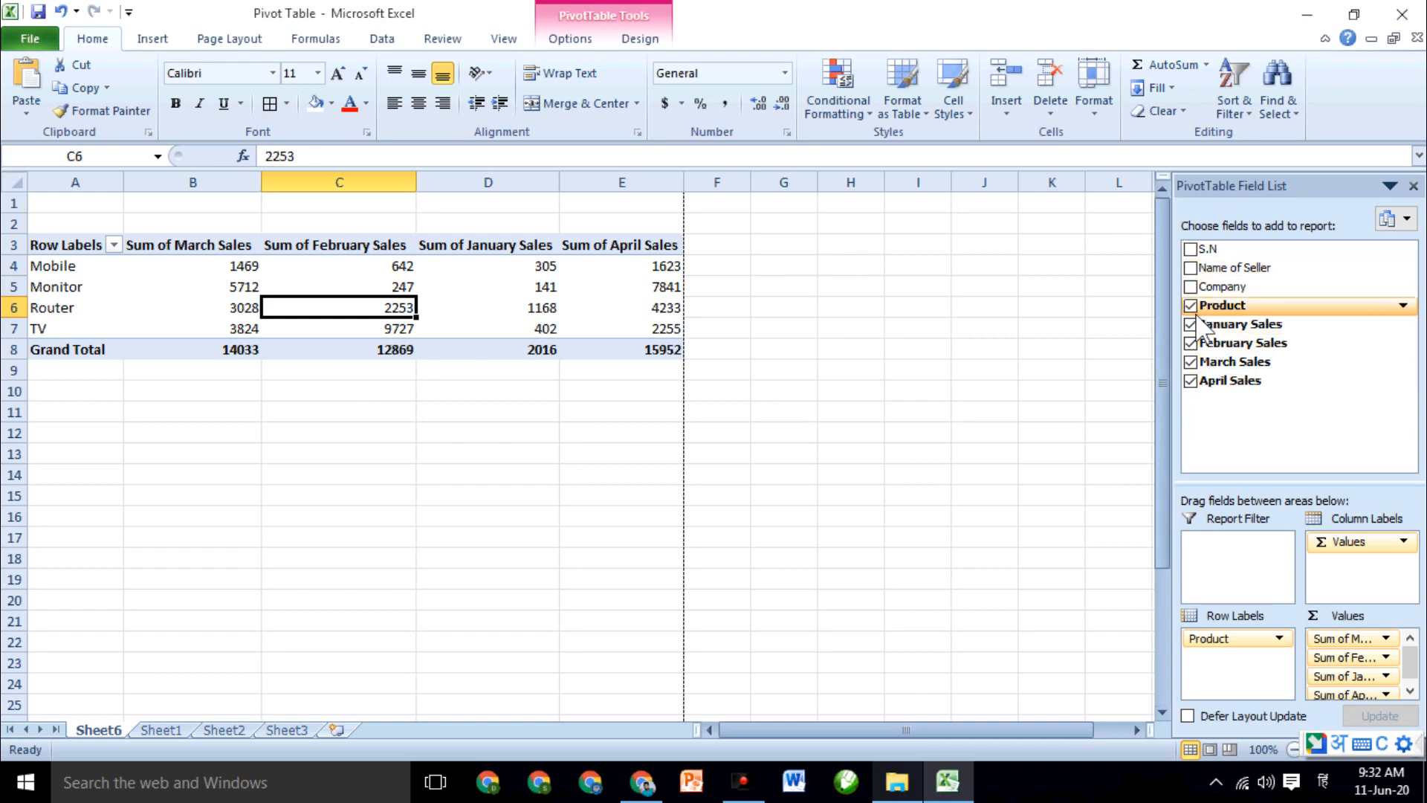
Add Name of Seller beneath Product in the row labels and review the March sales of each Mobile seller
{"action": "left_click", "coordinate": [1189, 268]}
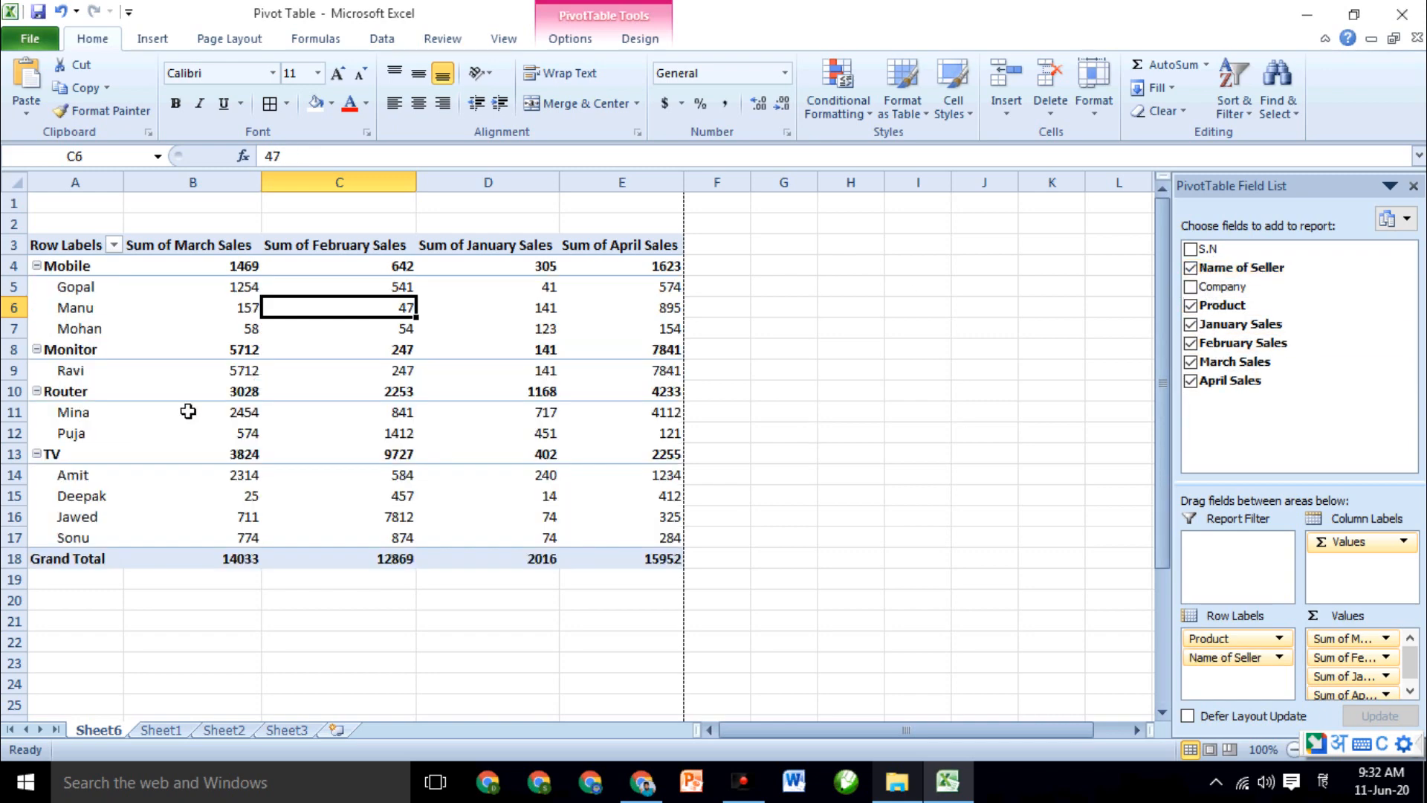
{"action": "left_click", "coordinate": [129, 324]}
{"action": "left_click", "coordinate": [91, 295]}
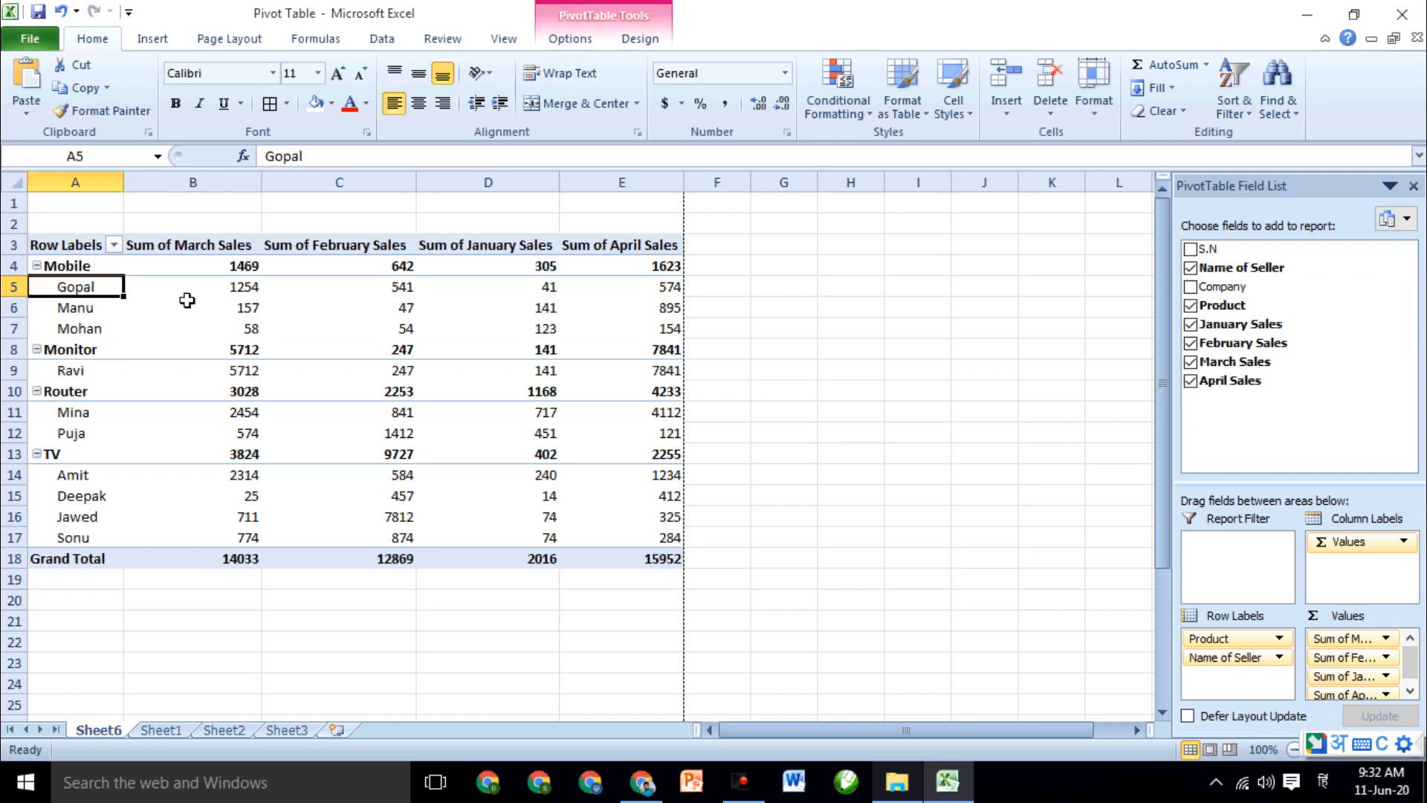
{"action": "left_click", "coordinate": [242, 295]}
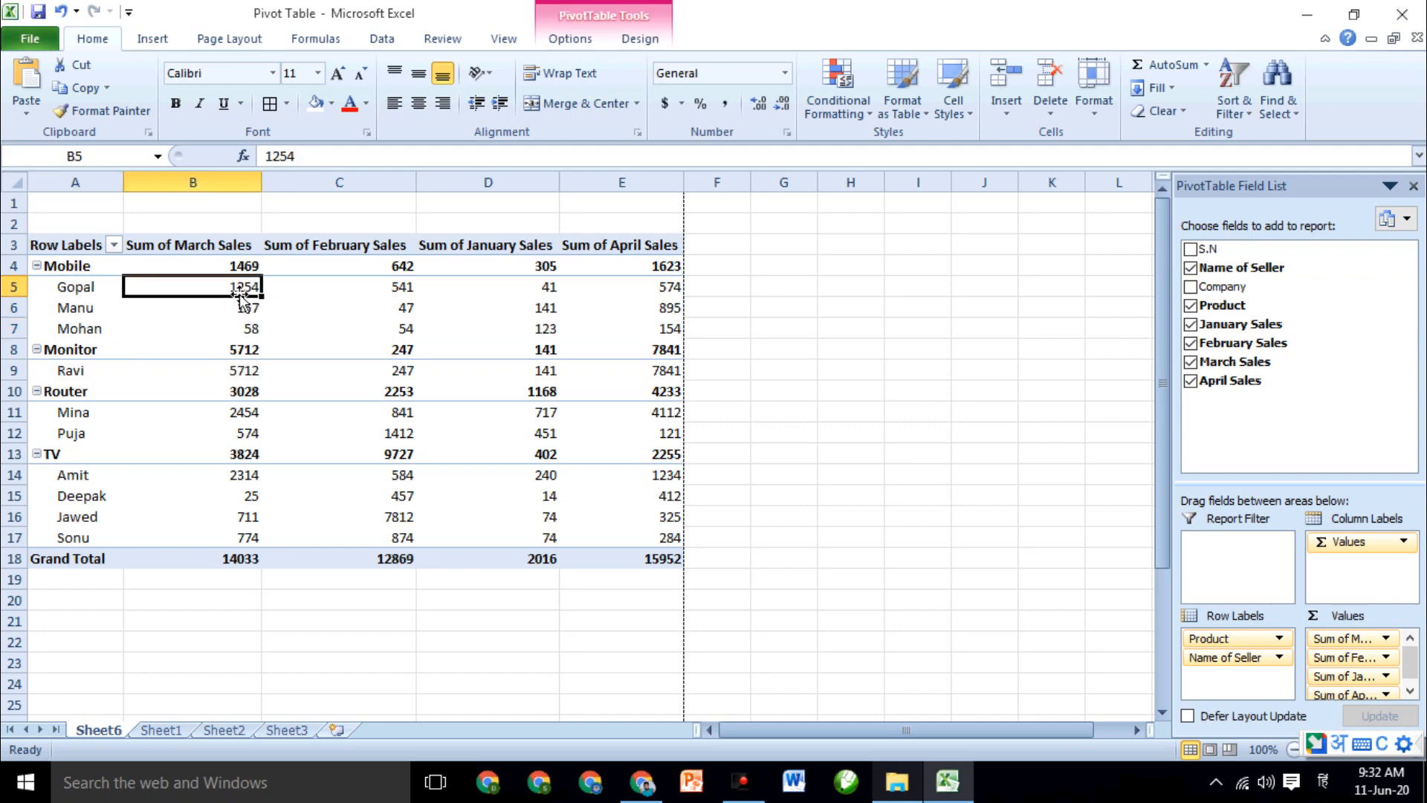
{"action": "left_click", "coordinate": [115, 313]}
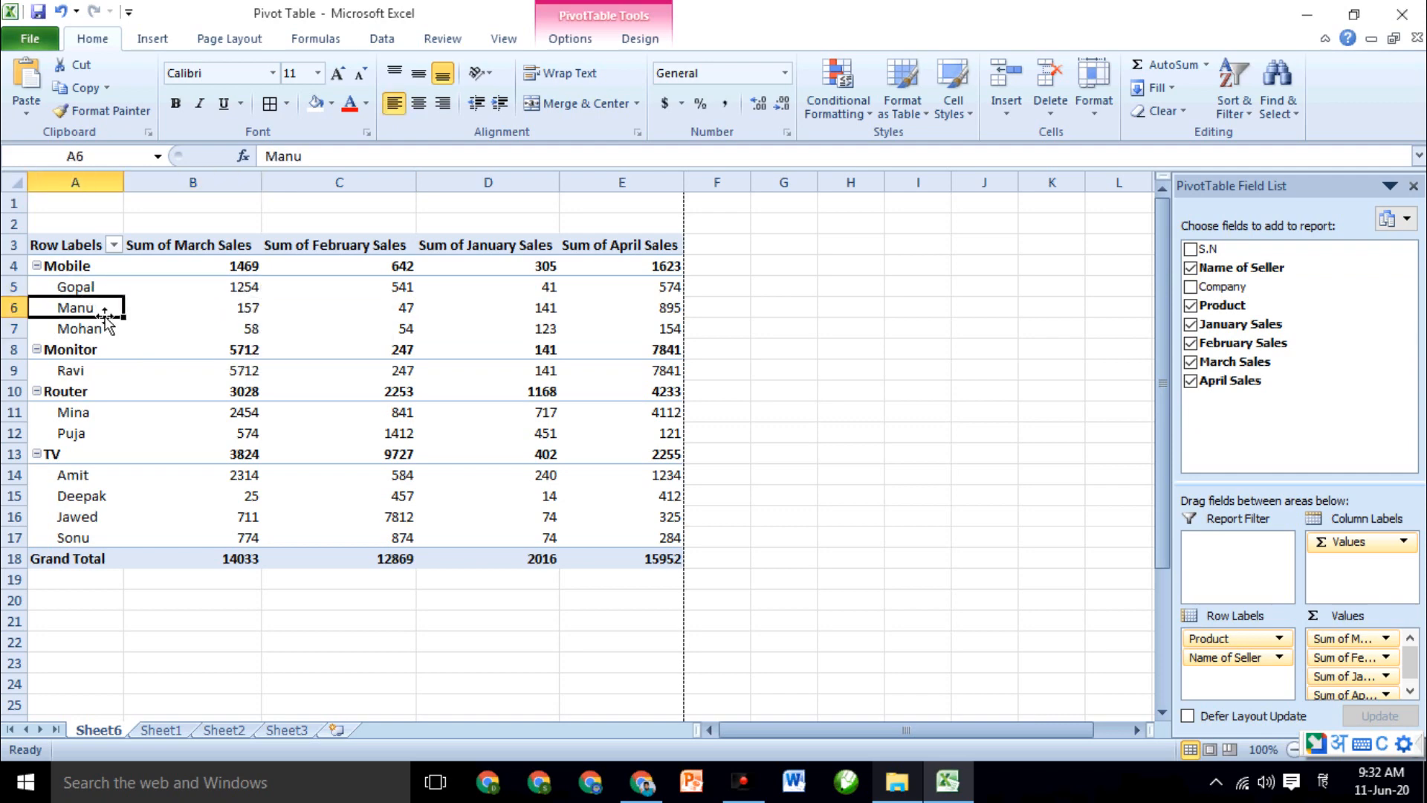
{"action": "left_click", "coordinate": [214, 318]}
{"action": "left_click", "coordinate": [75, 331]}
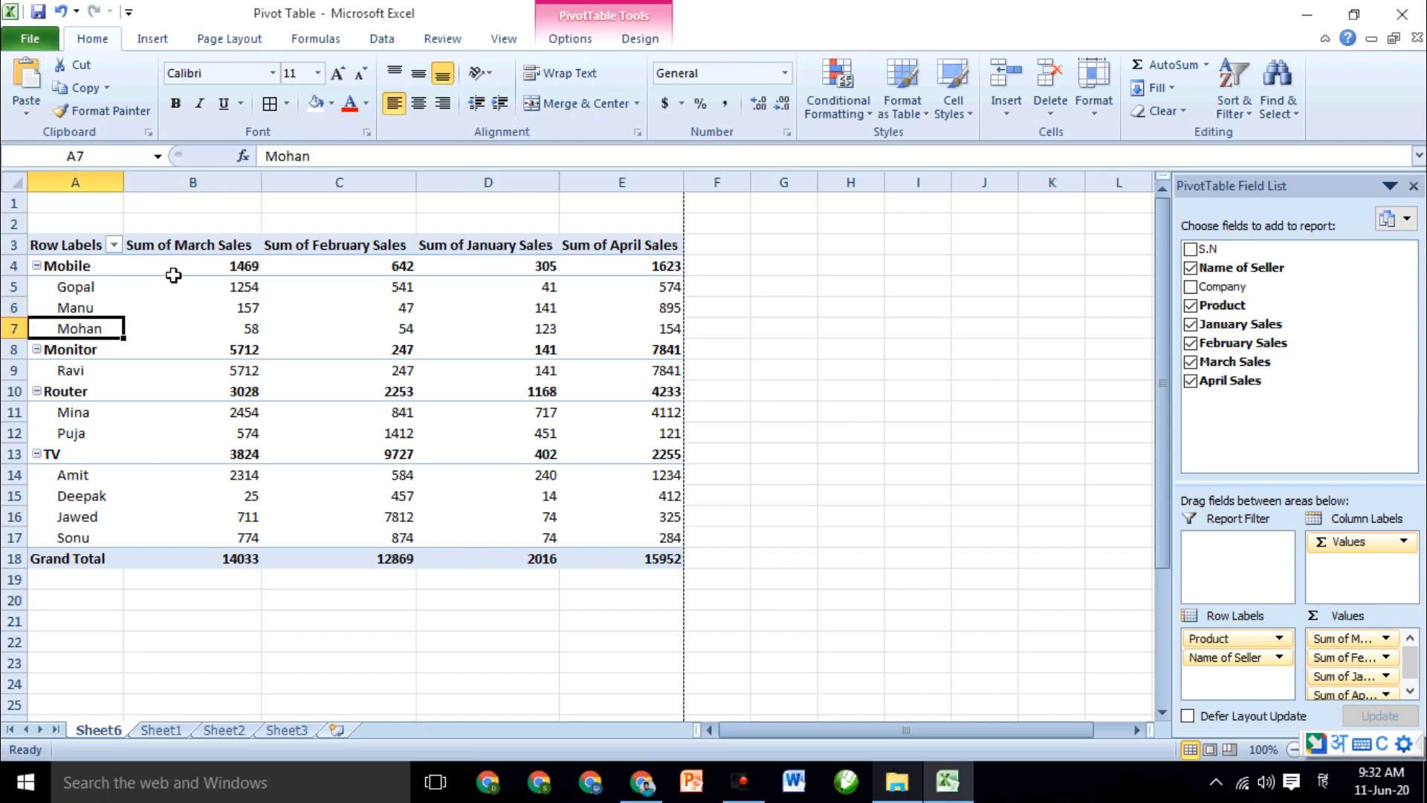
{"action": "left_click", "coordinate": [258, 325]}
Check the Mobile totals for February and January, and preview the printout of the report grouped by product and seller
{"action": "left_click", "coordinate": [335, 272]}
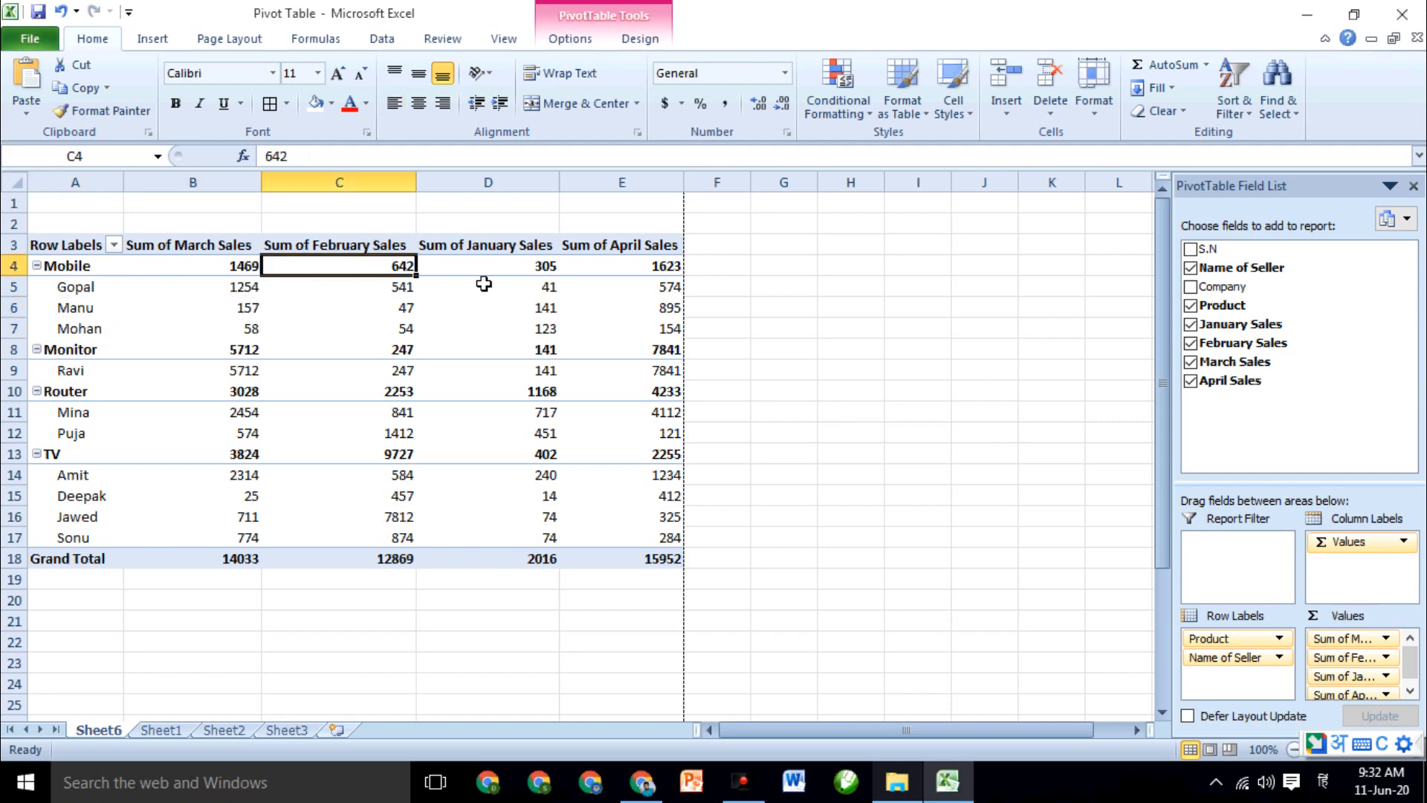
{"action": "left_click", "coordinate": [513, 265]}
{"action": "key", "text": "ctrl+p"}
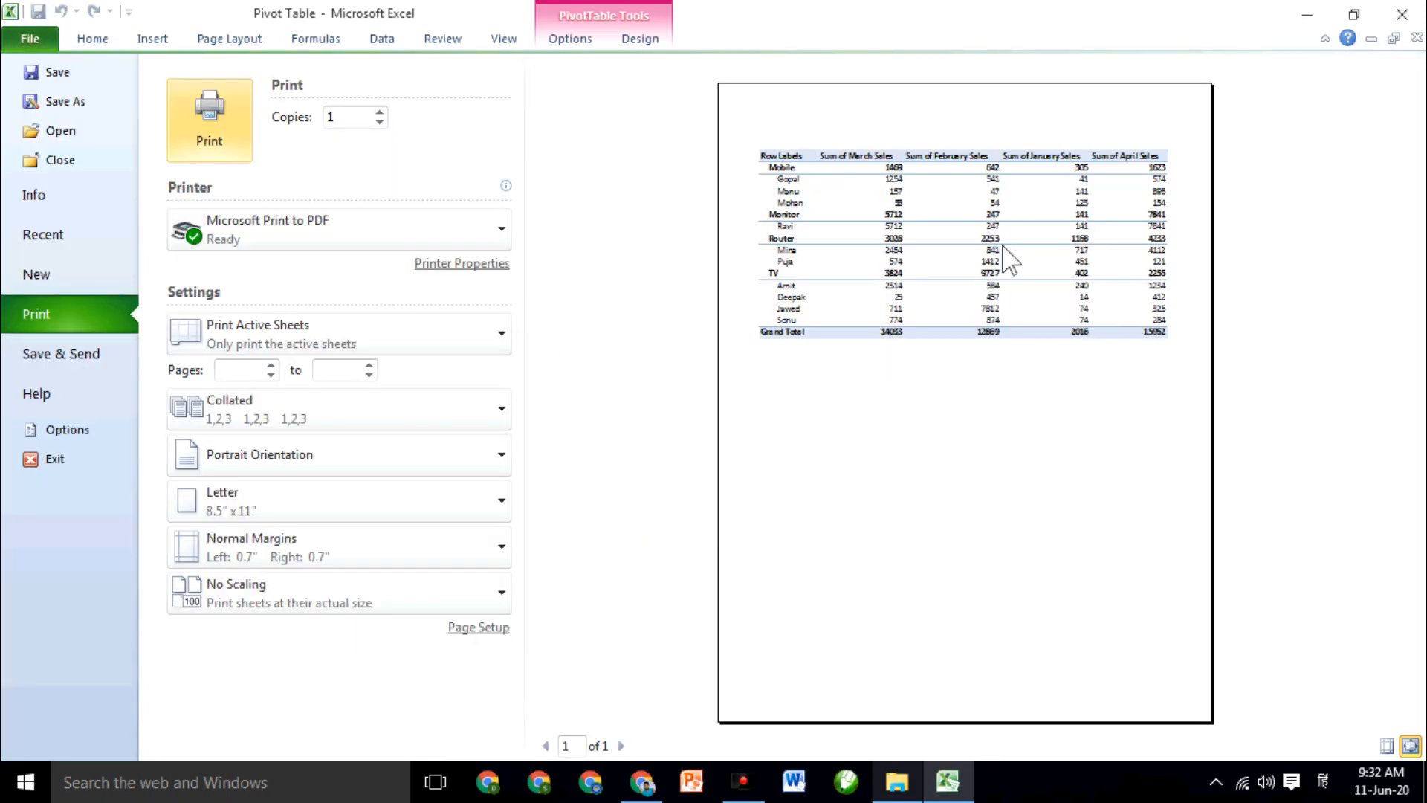
{"action": "left_click", "coordinate": [21, 43]}
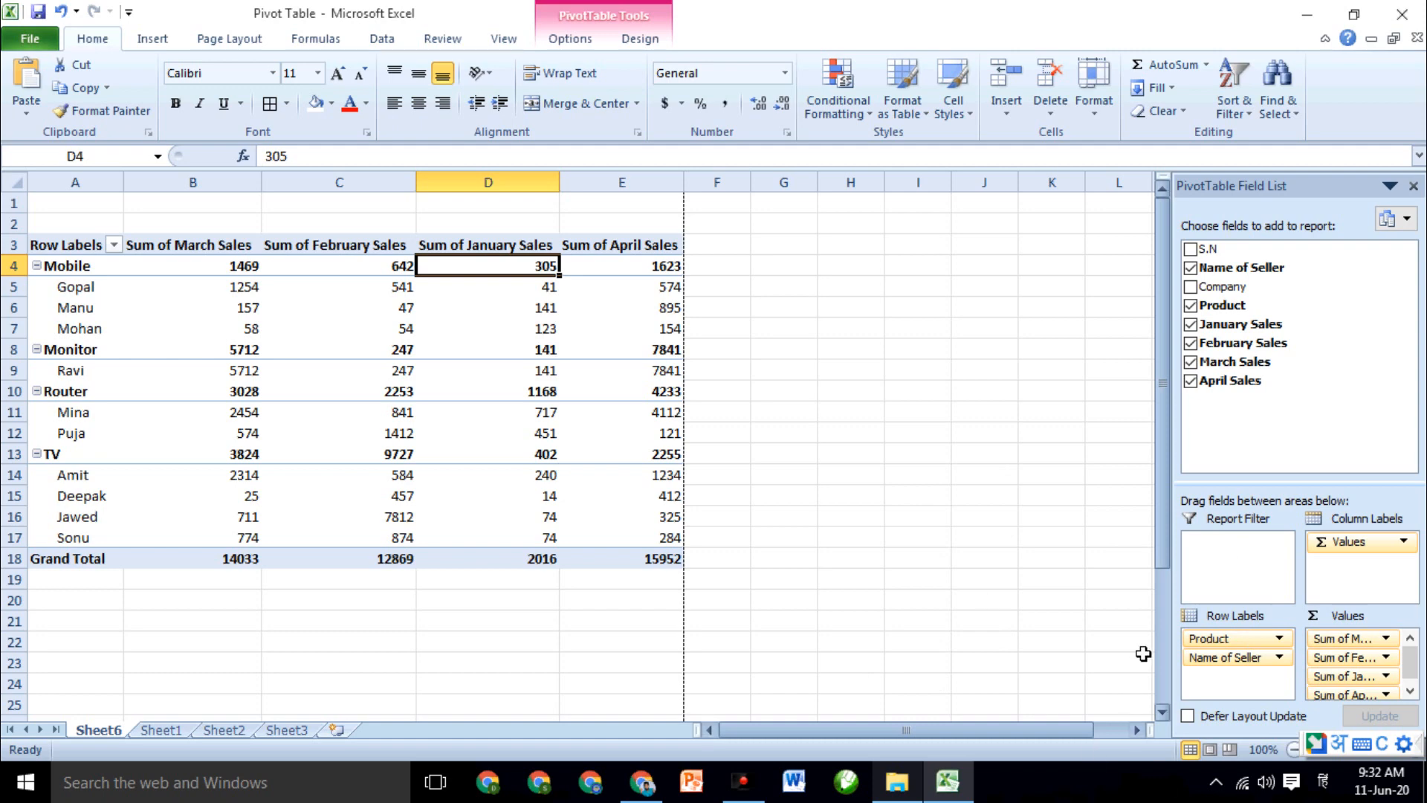
Add Company as a third row label, look through the extended report down to its Grand Total, and remove Company again
{"action": "left_click", "coordinate": [1187, 716]}
{"action": "left_click", "coordinate": [1187, 716]}
{"action": "left_click", "coordinate": [1205, 288]}
{"action": "scroll", "coordinate": [494, 468], "scroll_direction": "down", "scroll_amount": 4}
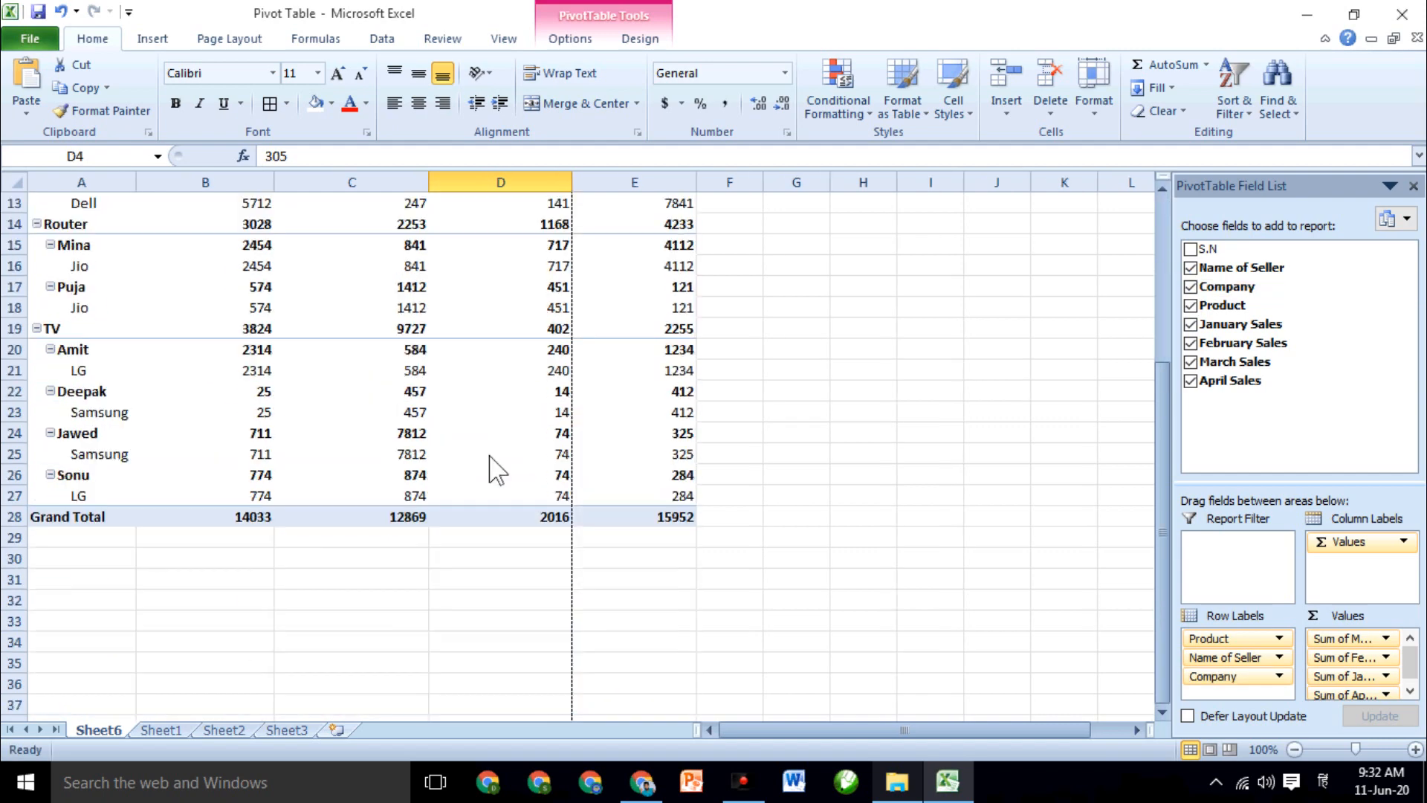
{"action": "scroll", "coordinate": [491, 467], "scroll_direction": "up", "scroll_amount": 1}
{"action": "scroll", "coordinate": [494, 468], "scroll_direction": "up", "scroll_amount": 3}
{"action": "left_click", "coordinate": [1190, 287]}
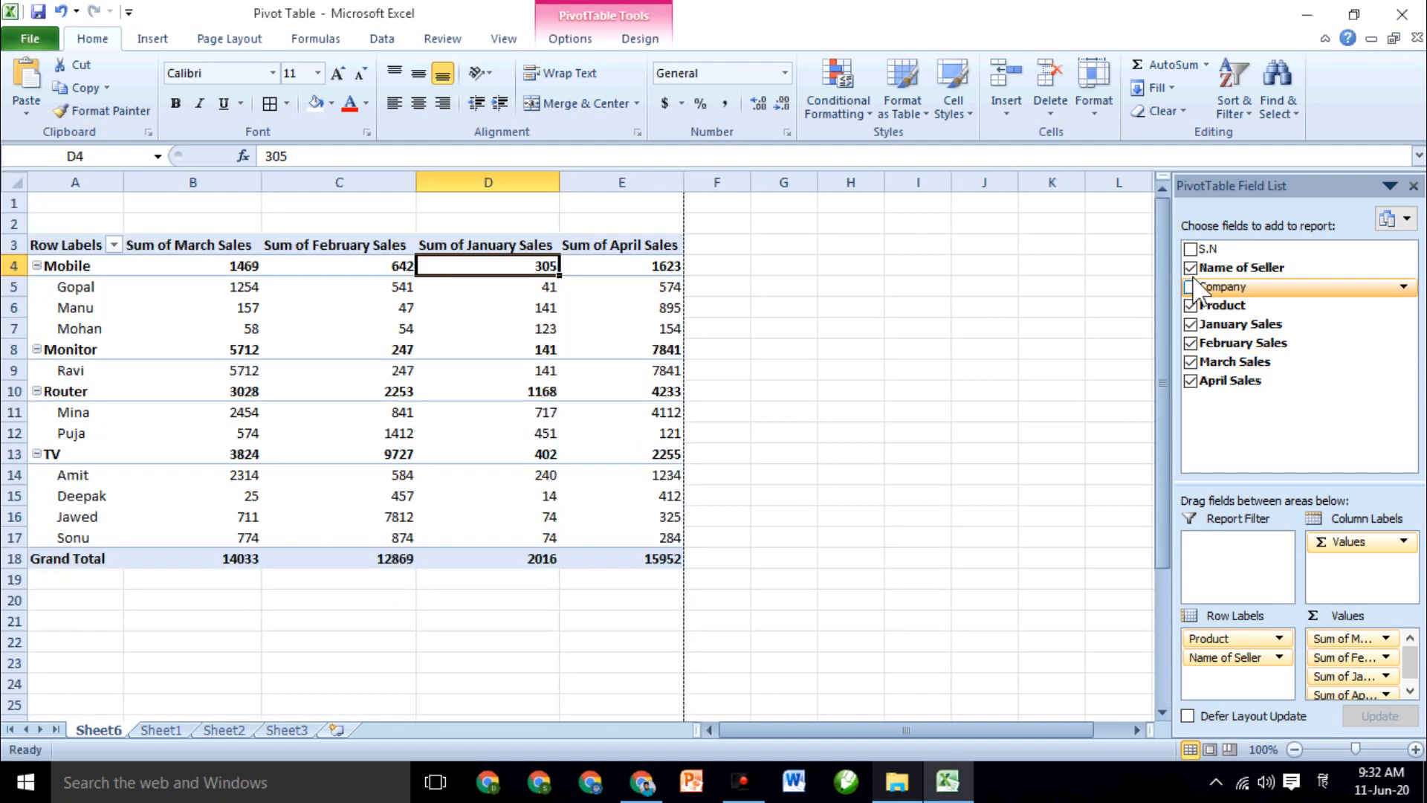
Clear Name of Seller, Product and all four monthly sales fields from the PivotTable report
{"action": "left_click", "coordinate": [1190, 267]}
{"action": "left_click", "coordinate": [1190, 306]}
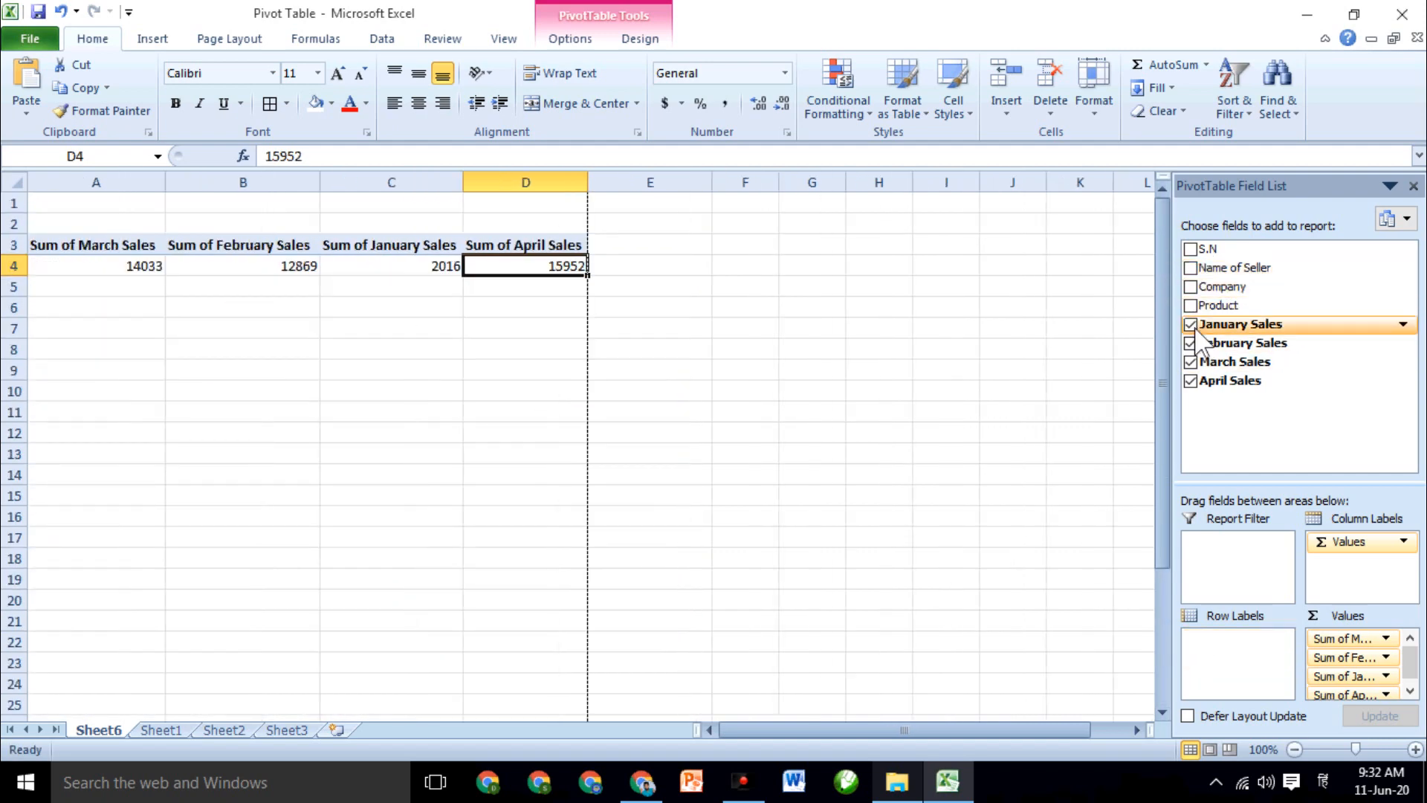
{"action": "double_click", "coordinate": [1190, 324]}
{"action": "left_click", "coordinate": [1191, 342]}
{"action": "left_click", "coordinate": [1190, 362]}
{"action": "left_click", "coordinate": [1191, 380]}
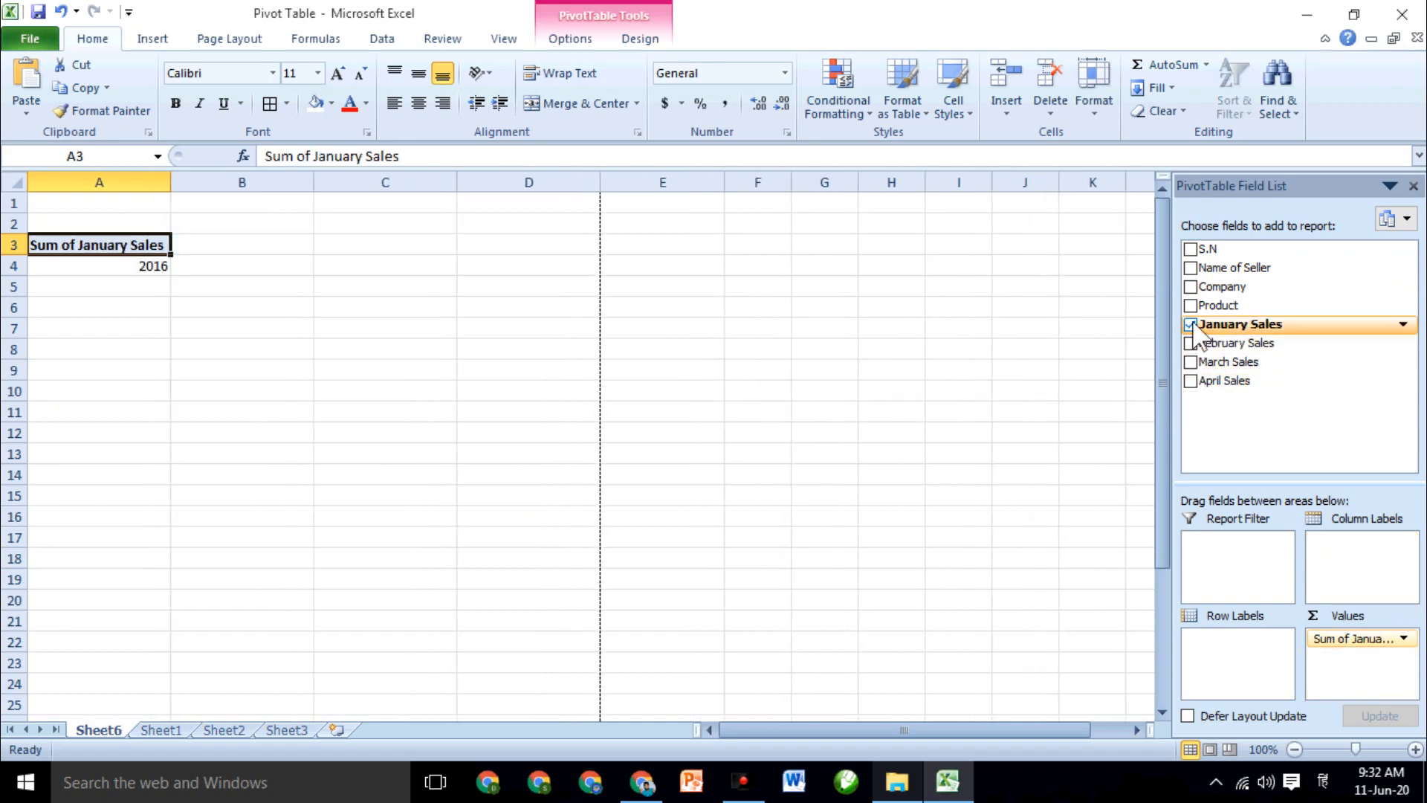
{"action": "left_click", "coordinate": [1190, 324]}
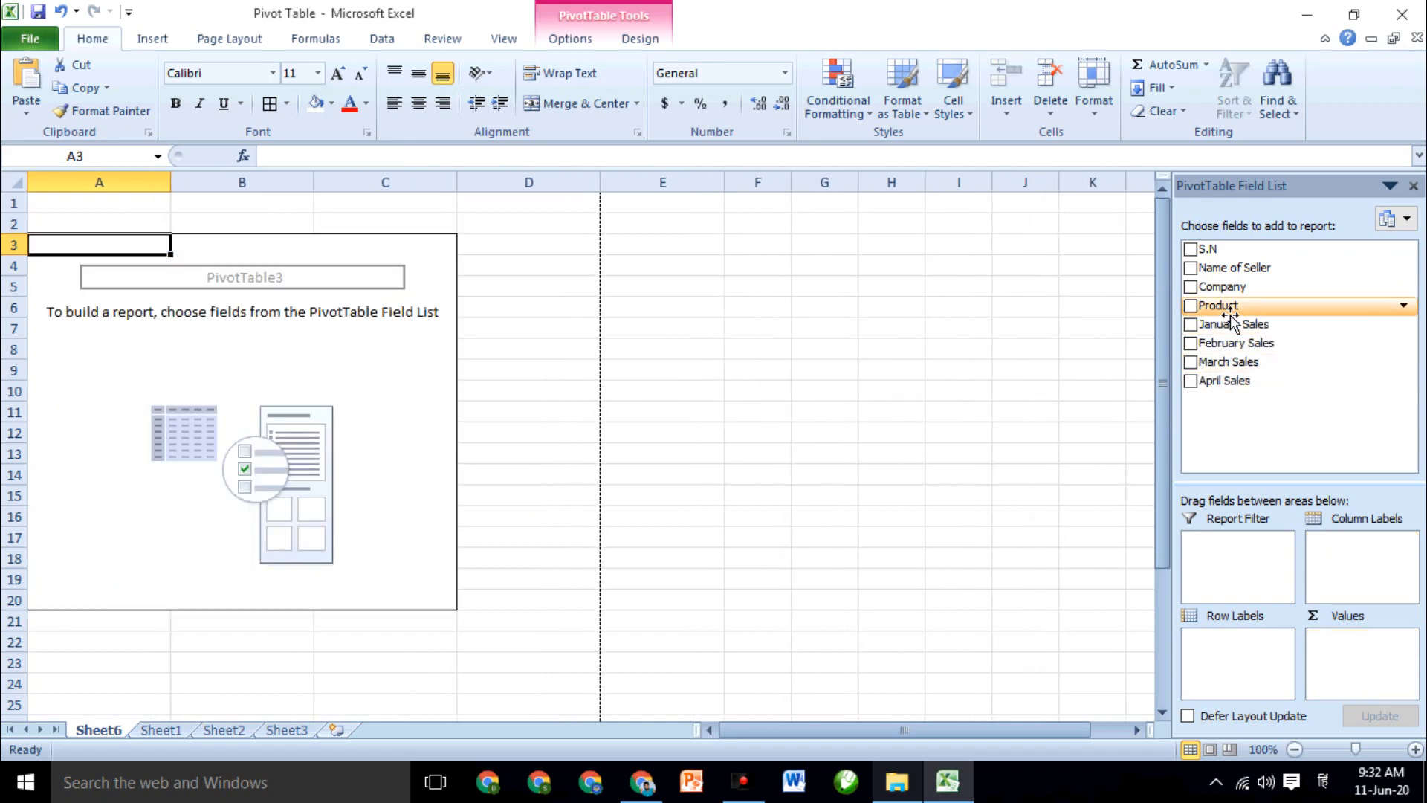
Build the report with Product as row labels and January Sales as summed values, and review the products' sales and Grand Total
{"action": "left_click", "coordinate": [1190, 306]}
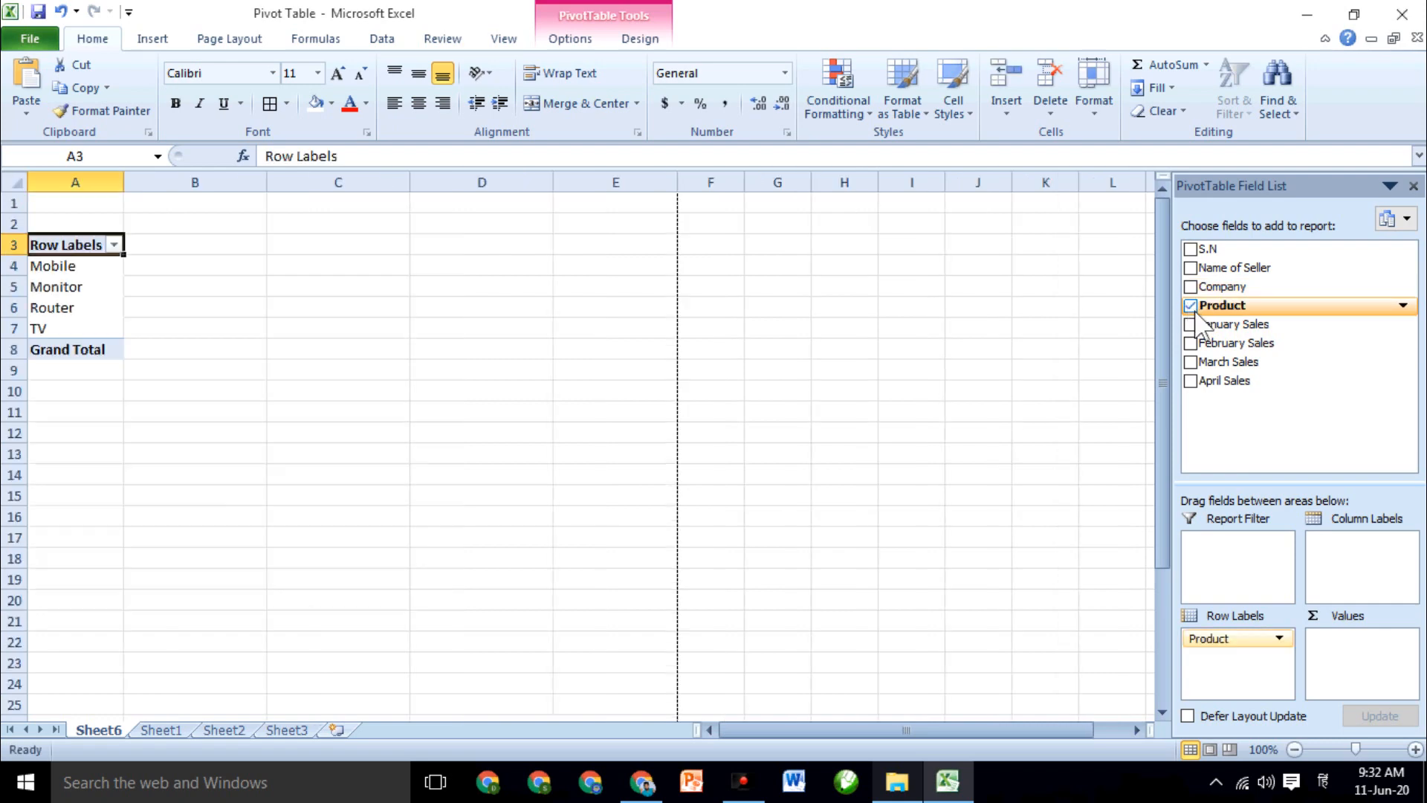
{"action": "left_click", "coordinate": [1191, 324]}
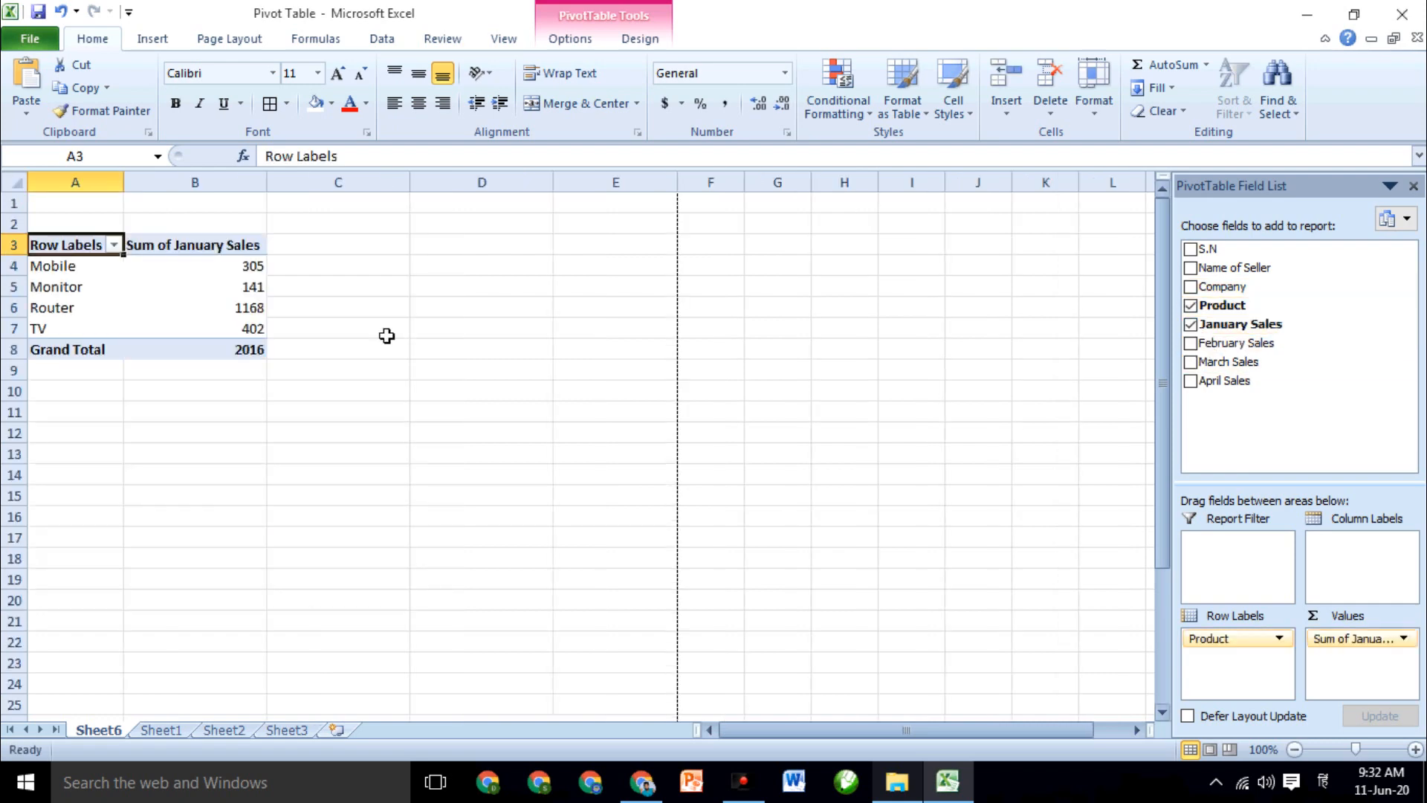
{"action": "left_click", "coordinate": [71, 274]}
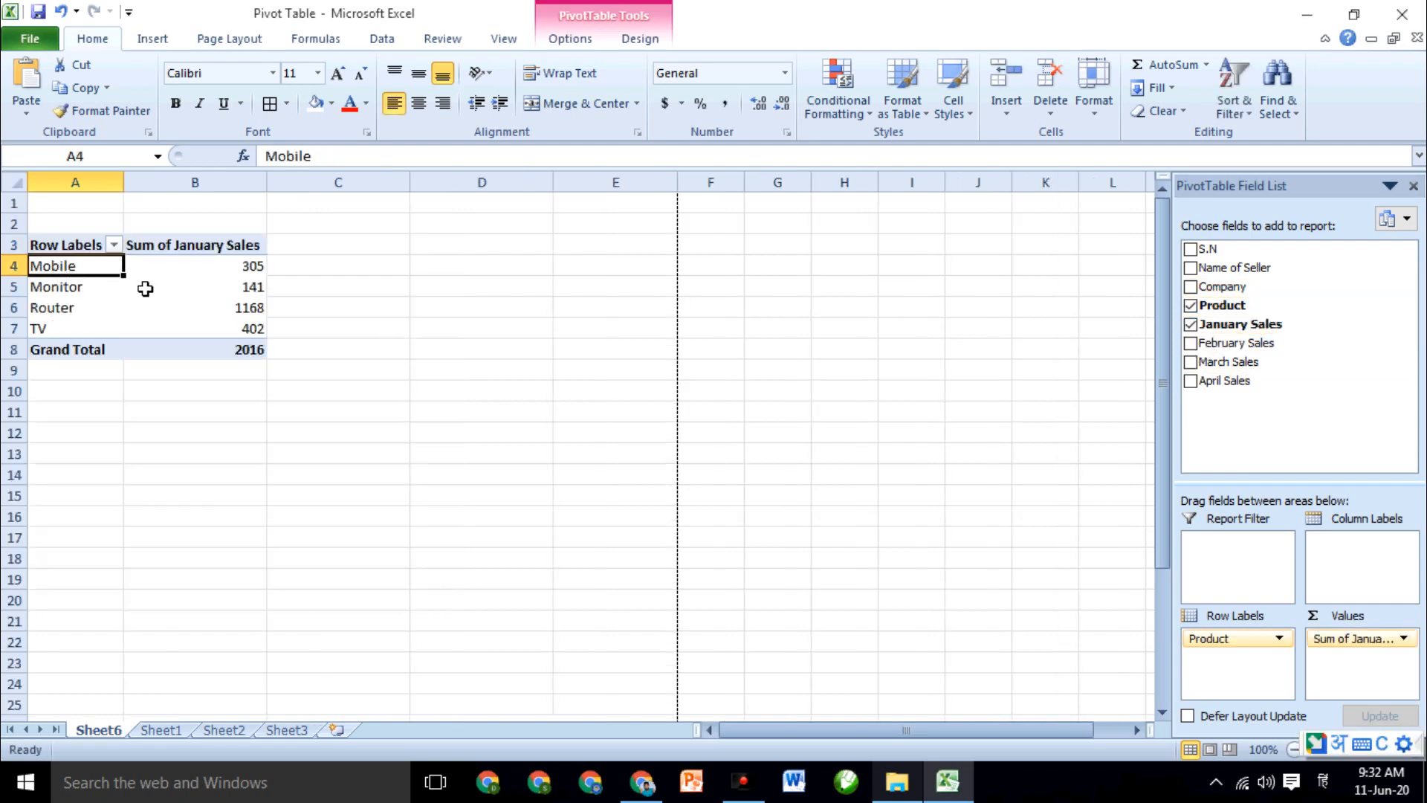
{"action": "left_click", "coordinate": [237, 273]}
{"action": "left_click", "coordinate": [97, 291]}
{"action": "left_click", "coordinate": [223, 291]}
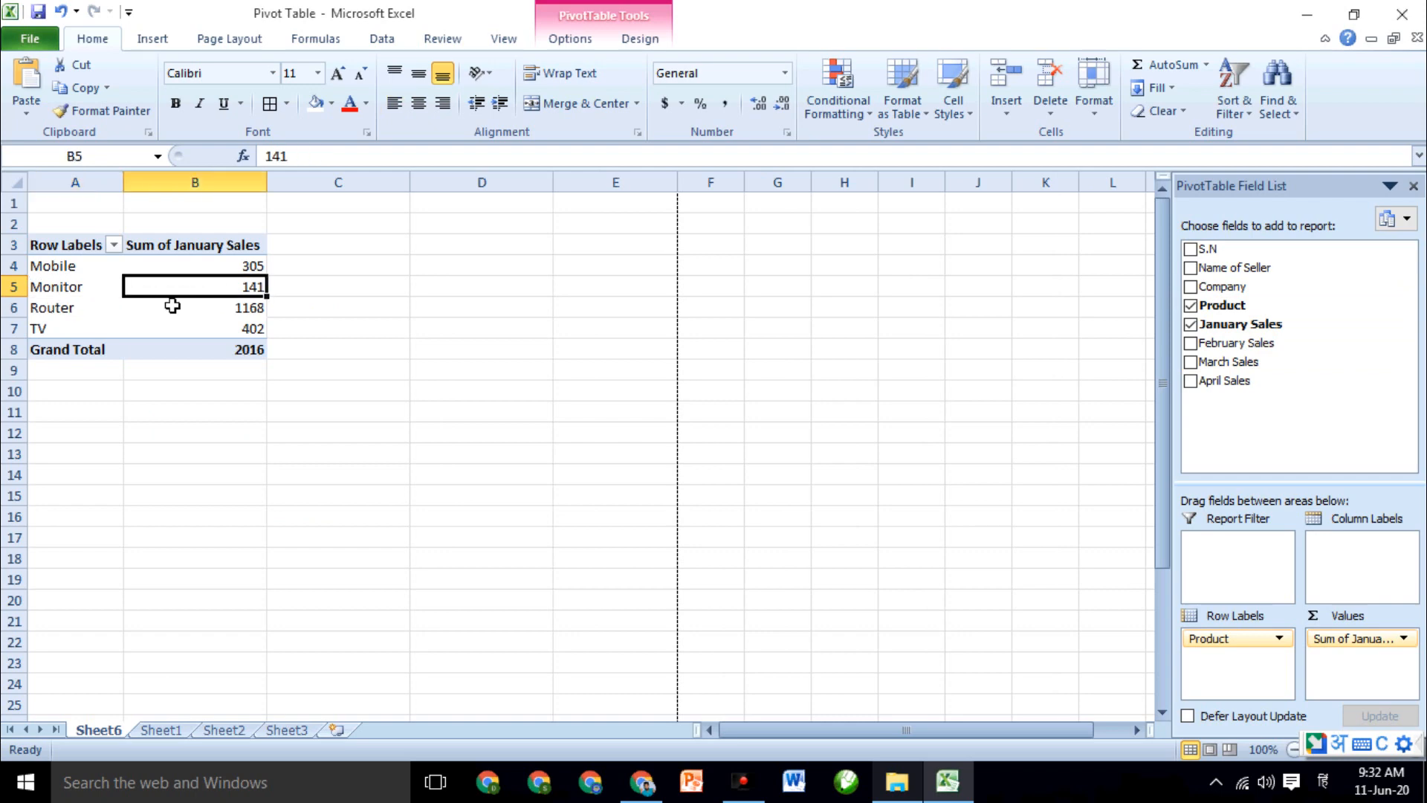
{"action": "left_click_drag", "start_coordinate": [44, 321], "coordinate": [209, 327]}
{"action": "left_click", "coordinate": [119, 384]}
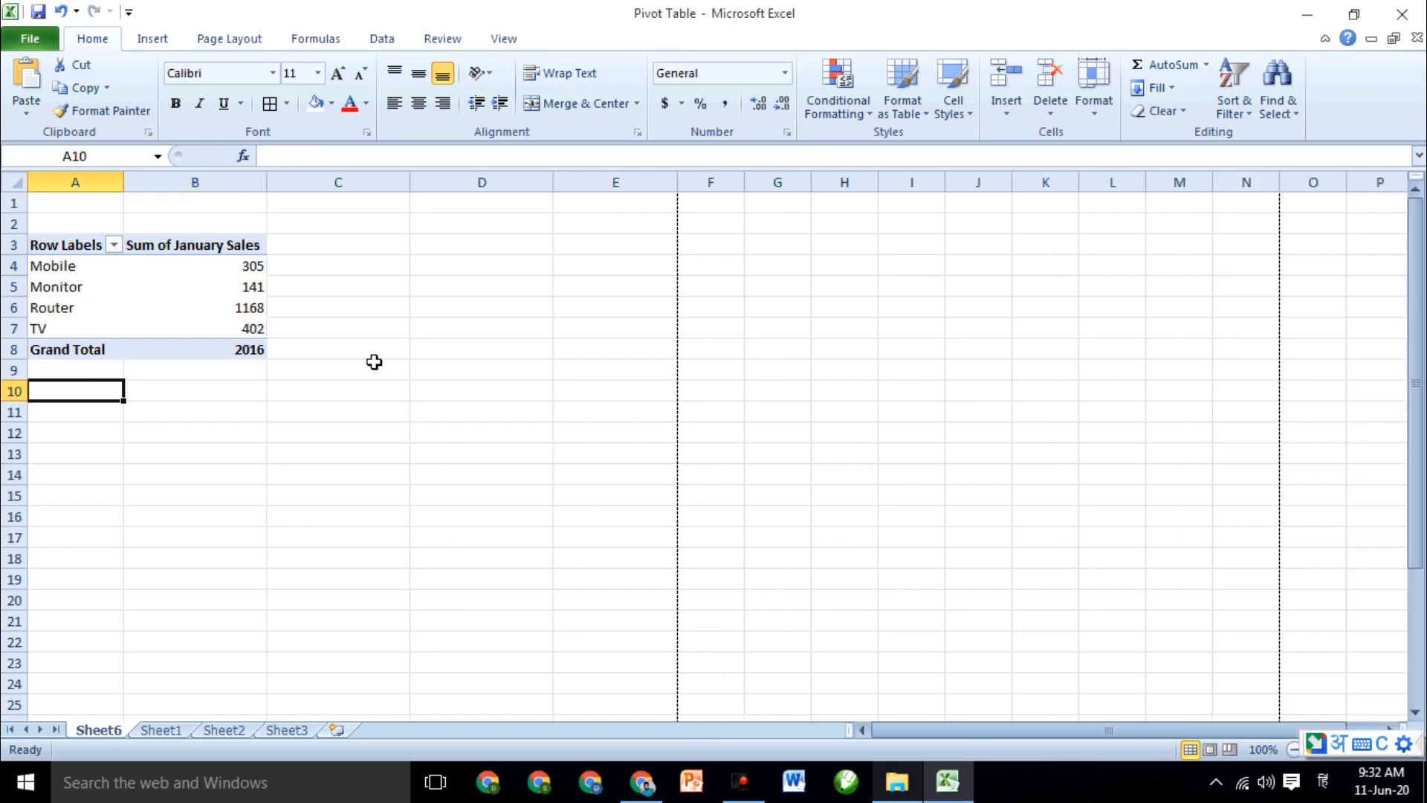
{"action": "left_click", "coordinate": [255, 355]}
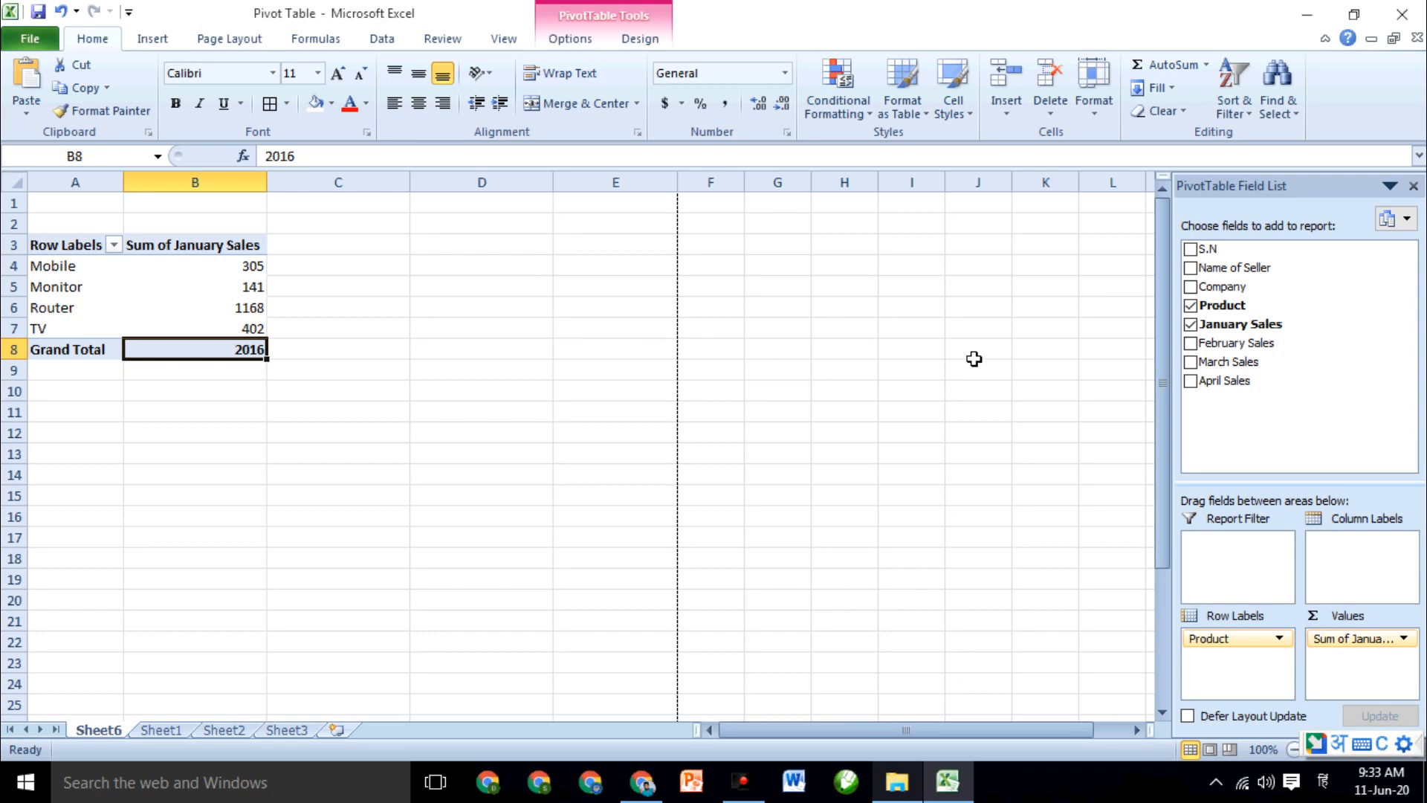
Hide the PivotTable Field List and bring up the PivotTable's options commands
{"action": "left_click", "coordinate": [1412, 186]}
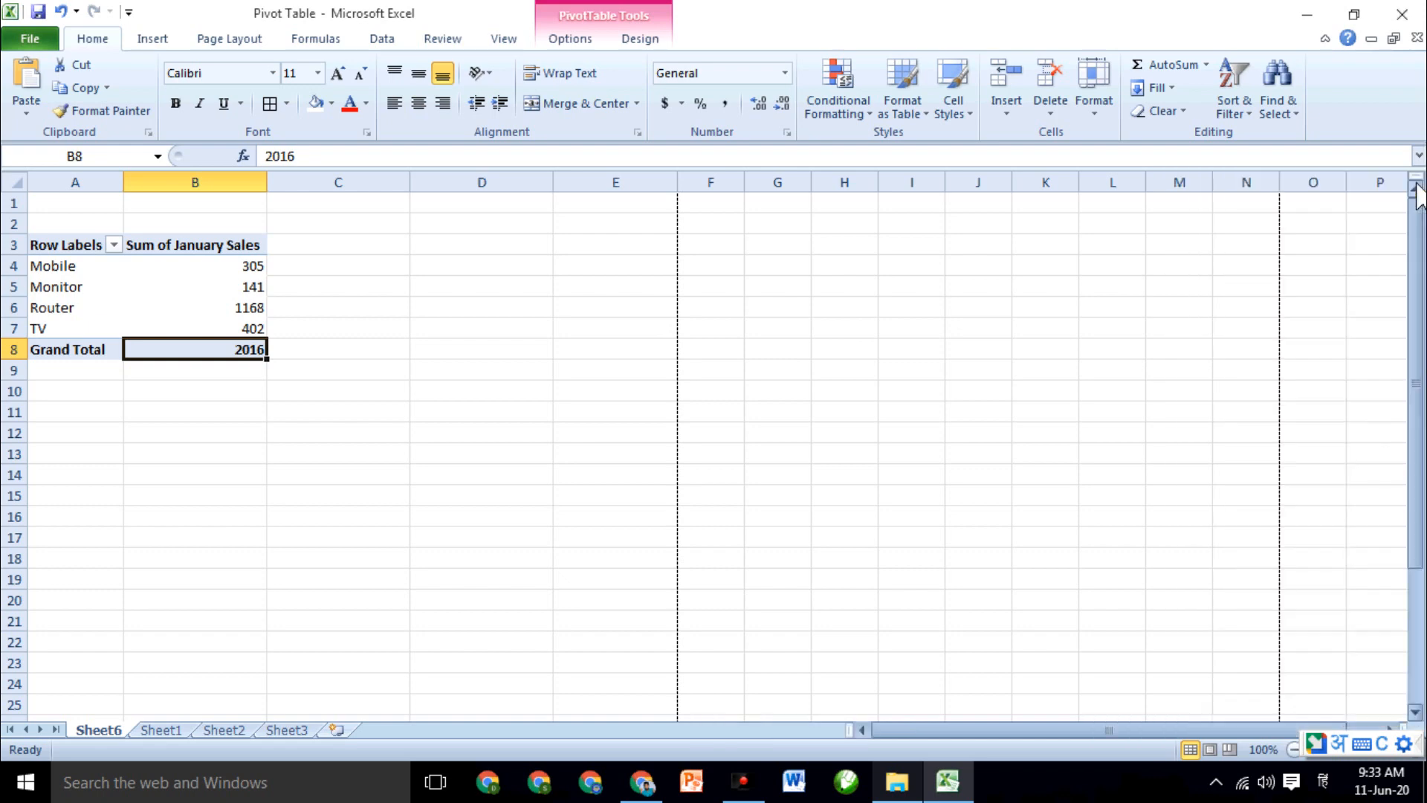
{"action": "left_click", "coordinate": [640, 39]}
{"action": "left_click", "coordinate": [605, 40]}
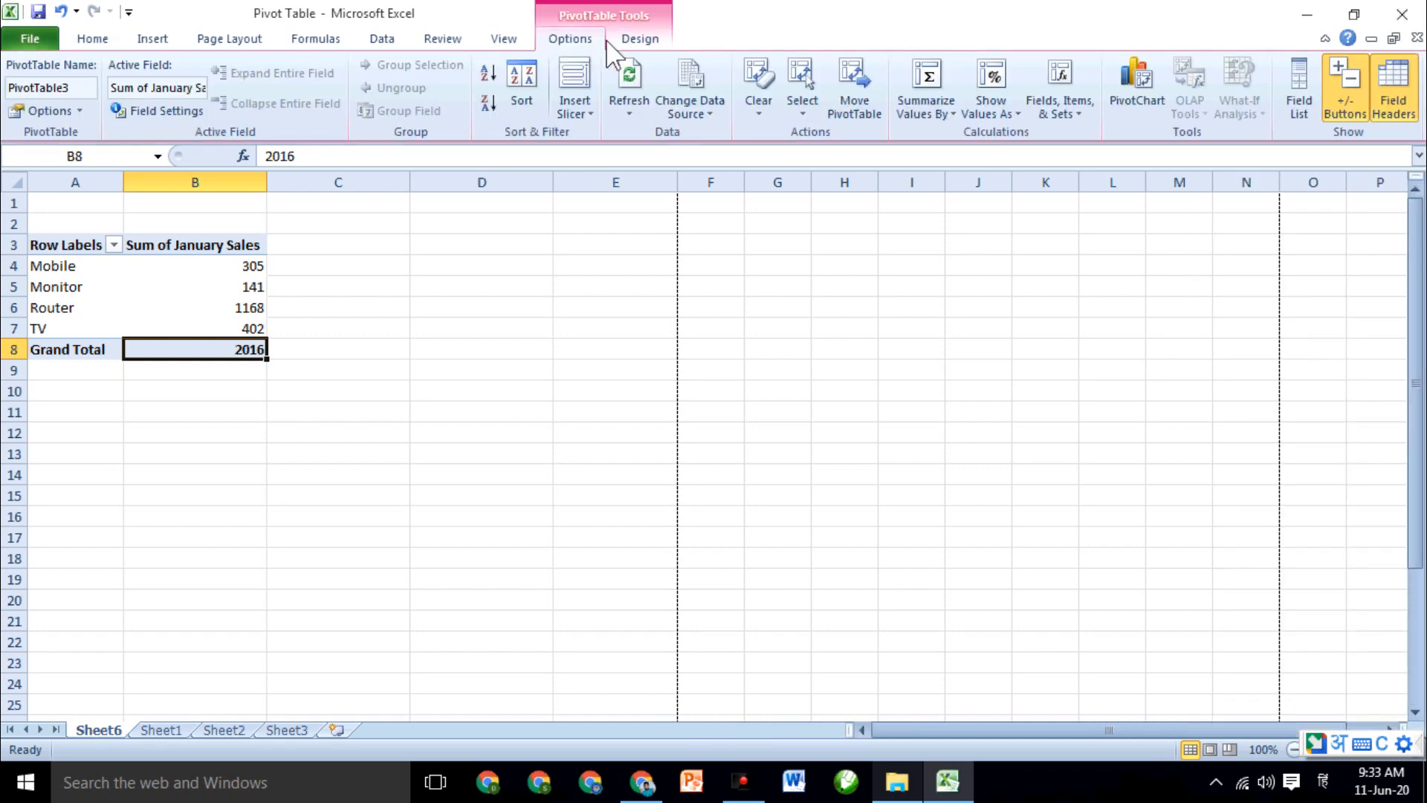